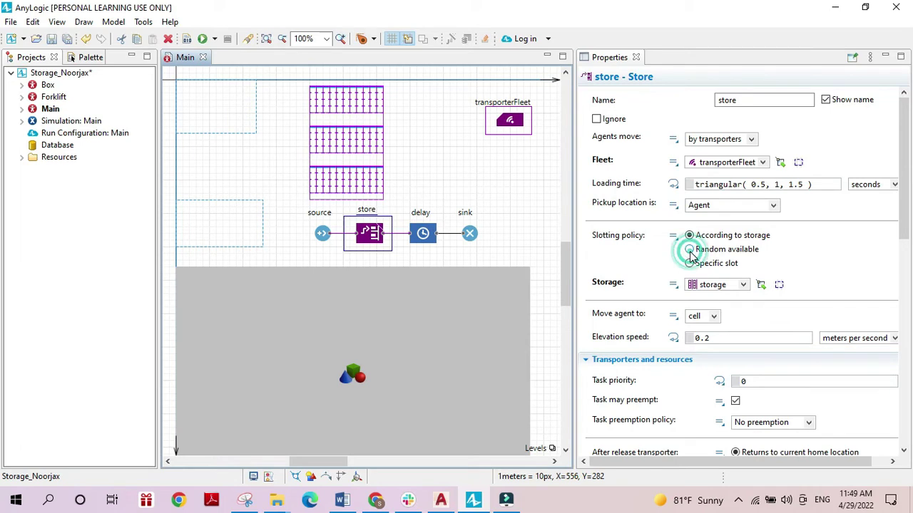
# Try the Random available slotting policy on the store block, and return it to According to storage.
pyautogui.click(690, 250)
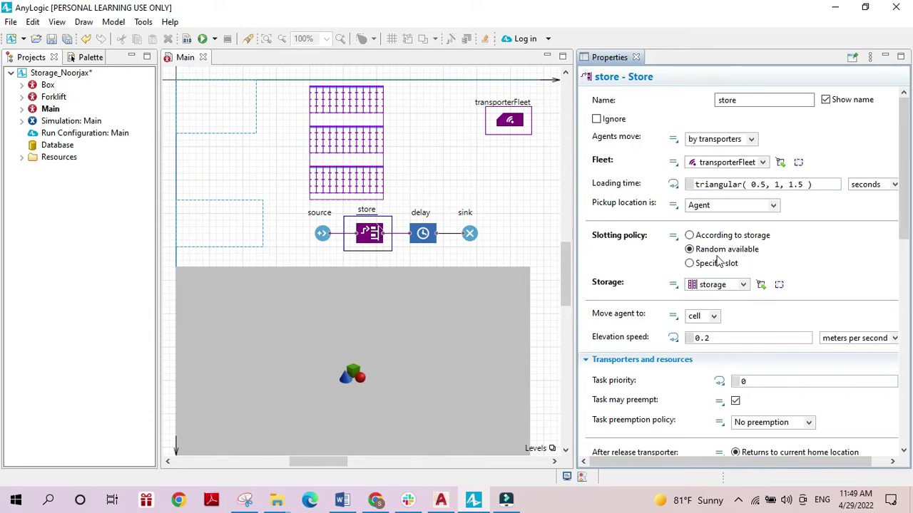
pyautogui.click(688, 238)
# Set the storage's number of racks to 1 and its rack depth to 8 meters.
pyautogui.click(386, 165)
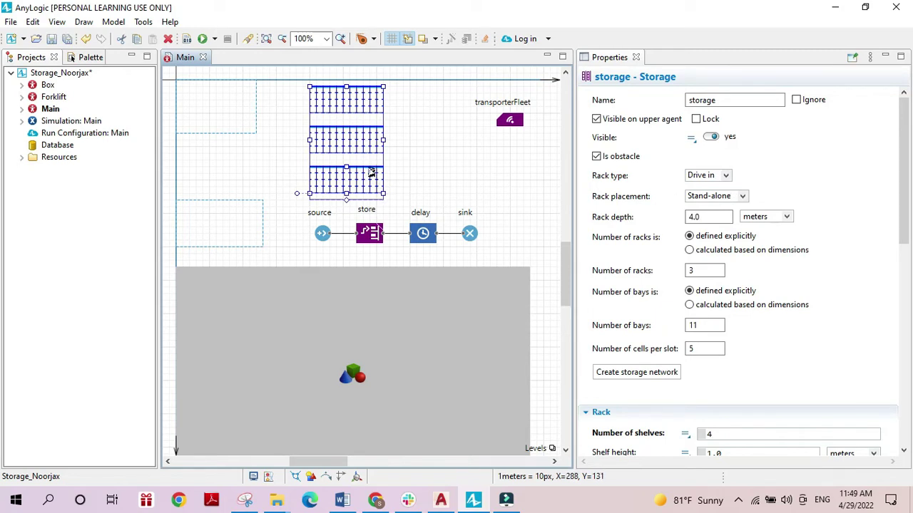
pyautogui.doubleClick(693, 271)
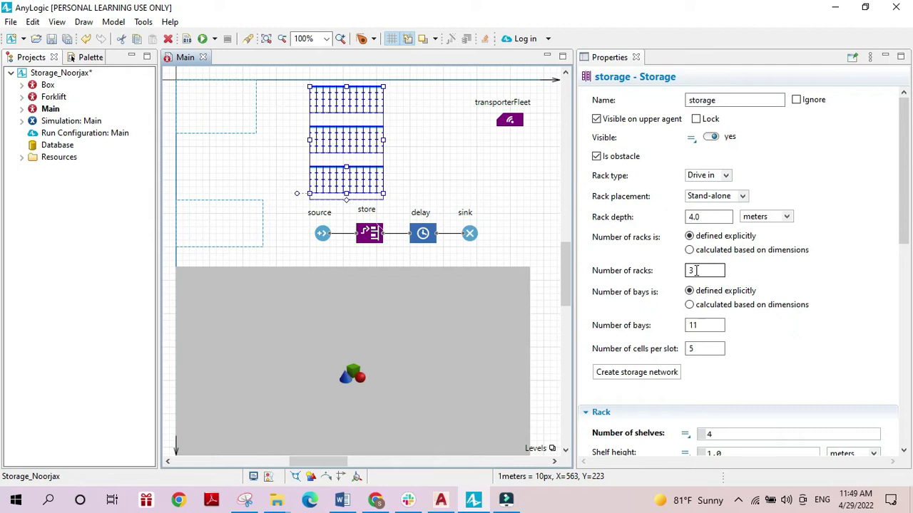
pyautogui.click(701, 328)
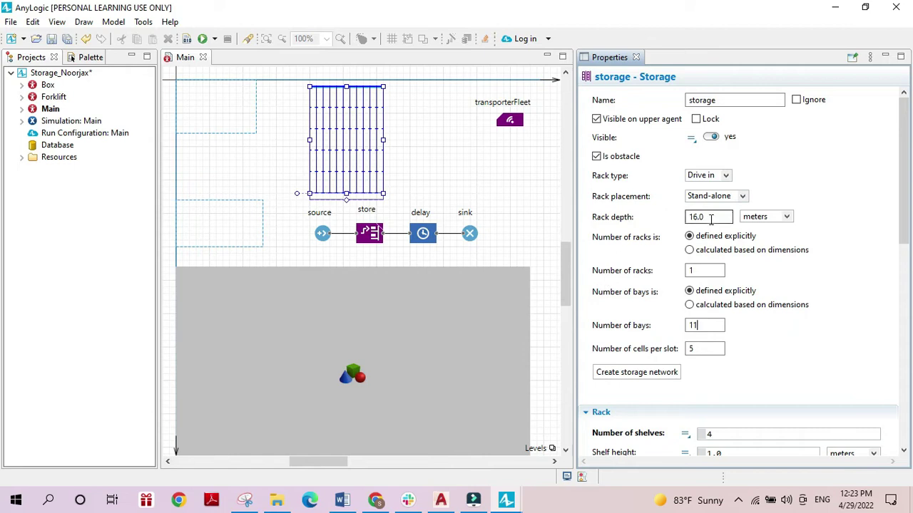
pyautogui.doubleClick(706, 217)
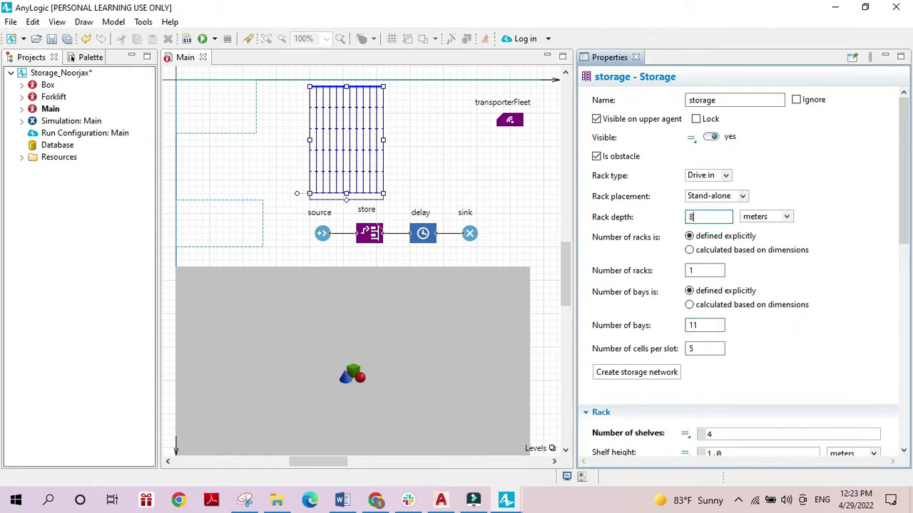
pyautogui.click(697, 271)
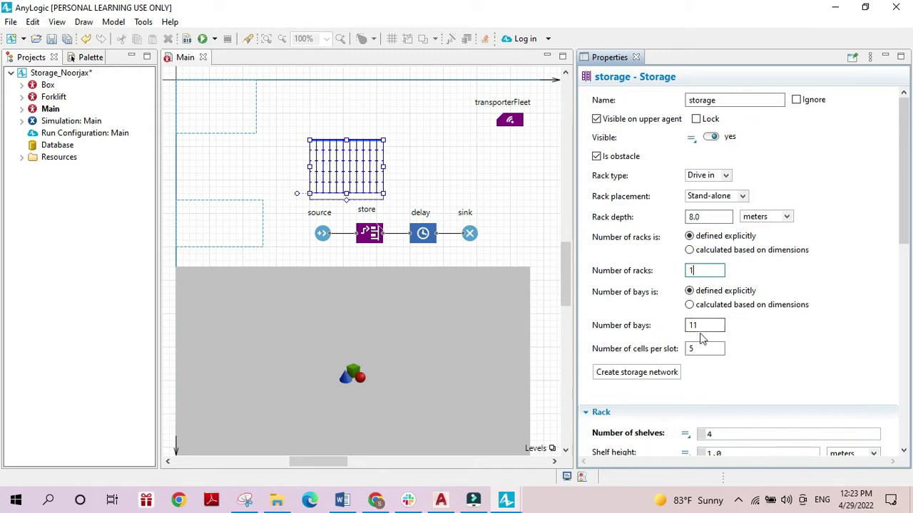
# Set the storage's number of bays to 5 and its number of cells per slot to 3.
pyautogui.moveTo(706, 329); pyautogui.dragTo(684, 325)
pyautogui.click(710, 352)
pyautogui.moveTo(703, 350); pyautogui.dragTo(667, 330)
pyautogui.write('3')
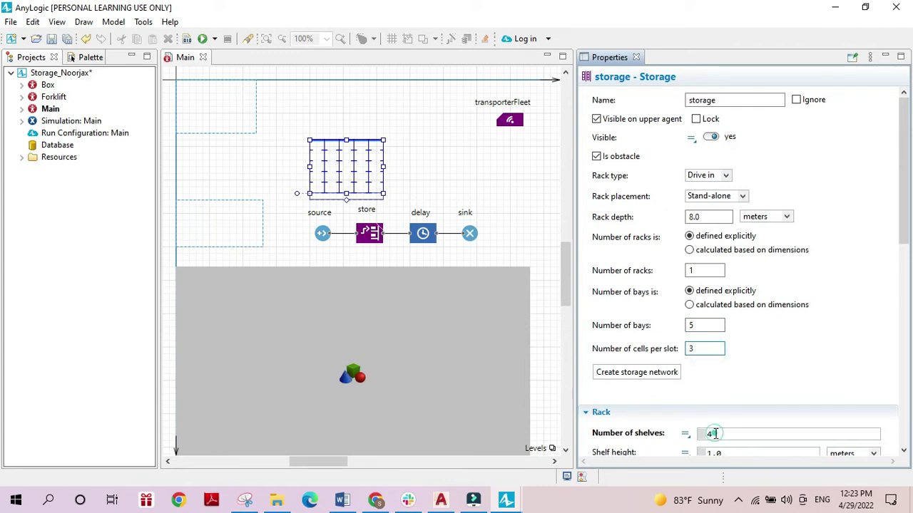
# Set the storage's number of shelves to 3 and move the storage slightly up and to the right on the canvas.
pyautogui.moveTo(715, 434); pyautogui.dragTo(690, 433)
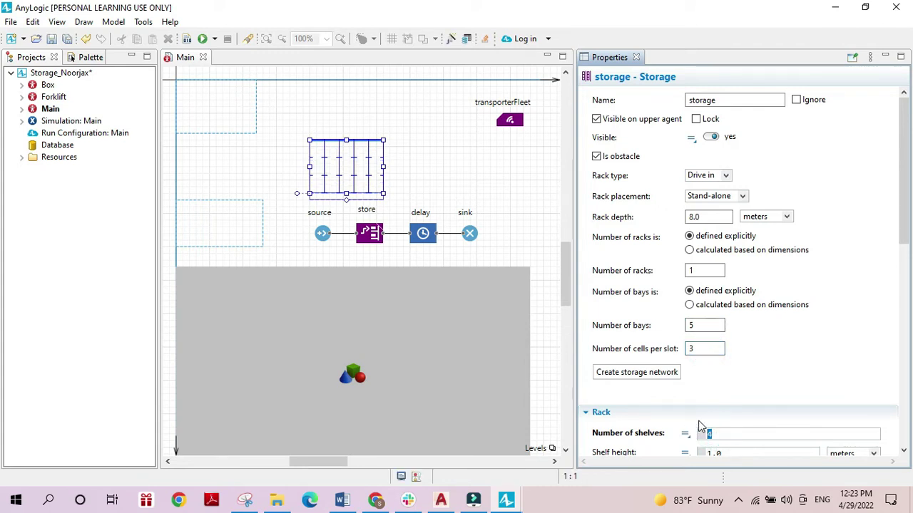
pyautogui.scroll(-1, 739, 420)
pyautogui.click(724, 423)
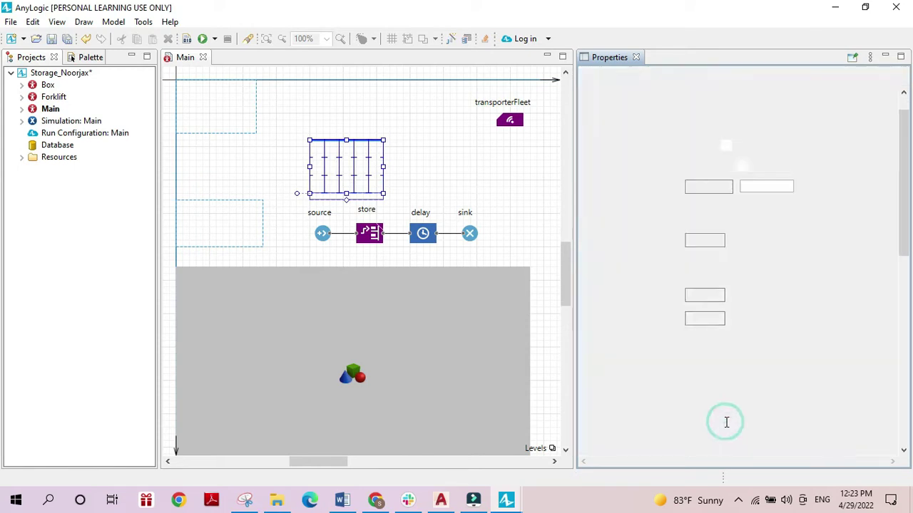
pyautogui.click(727, 423)
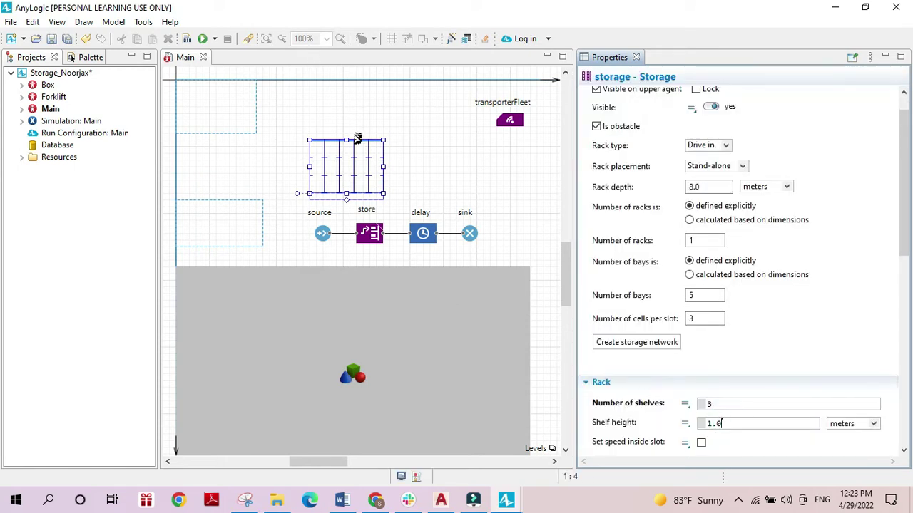
pyautogui.moveTo(358, 138); pyautogui.dragTo(371, 135)
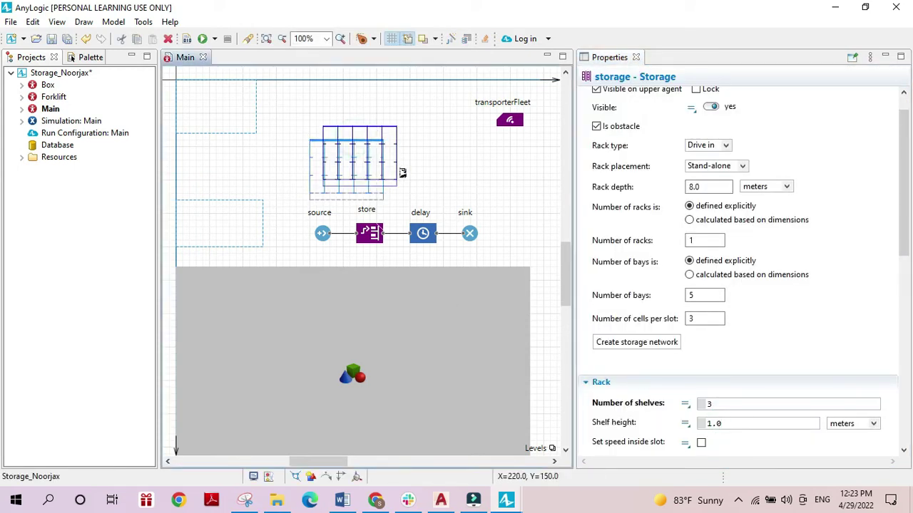
# Set the capacity of the transporter fleet to 10.
pyautogui.click(517, 126)
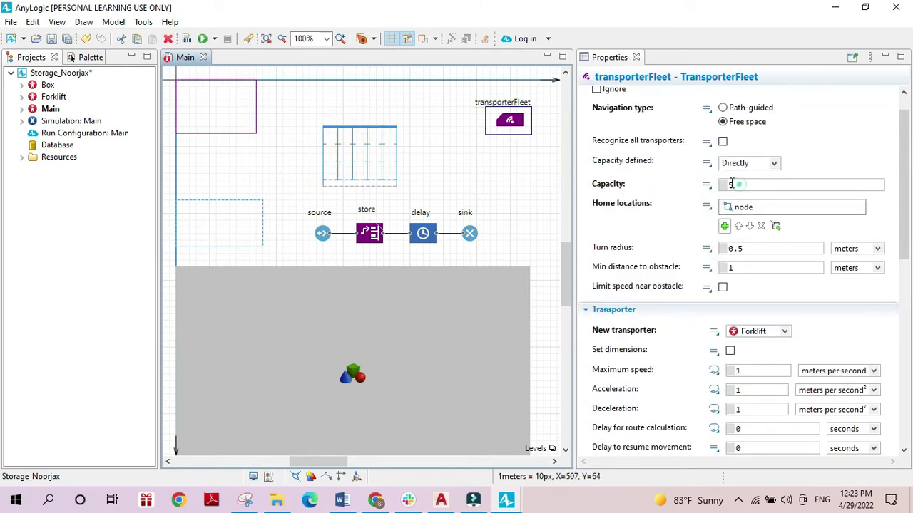
pyautogui.moveTo(731, 184); pyautogui.dragTo(715, 185)
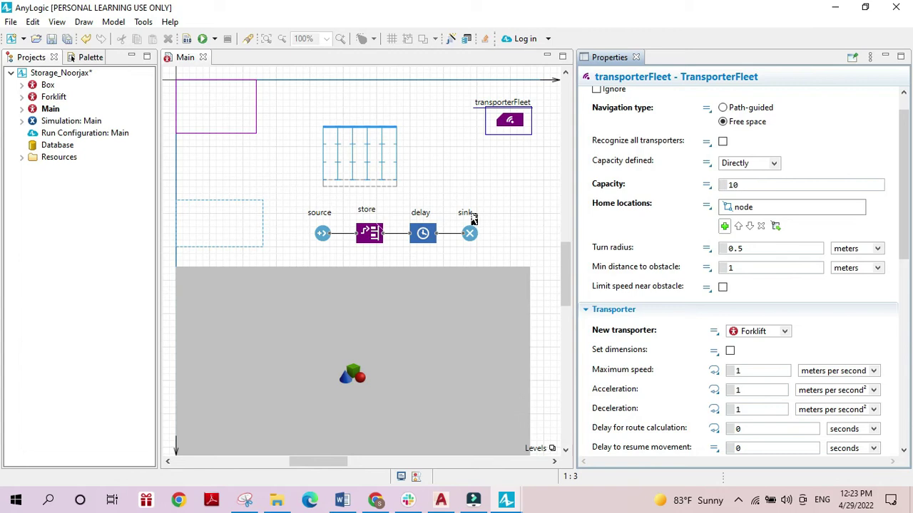
pyautogui.click(465, 193)
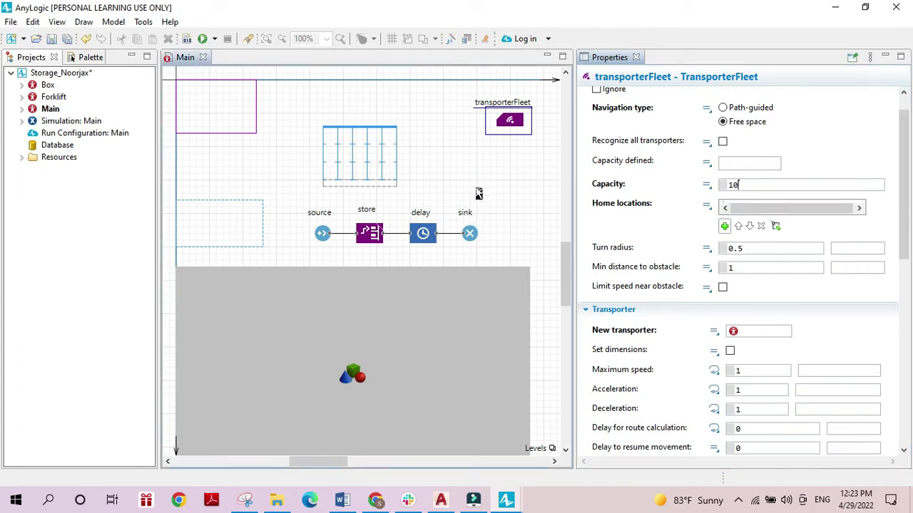
# Run the simulation at x10 speed and examine in 3D how the forklifts fill the drive-in rack, pausing and resuming it.
pyautogui.click(203, 39)
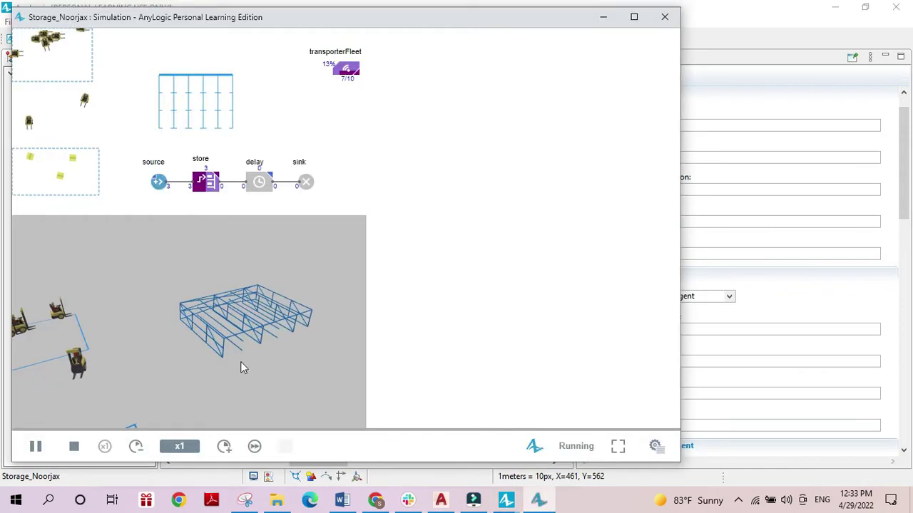
pyautogui.moveTo(259, 369); pyautogui.dragTo(150, 379)
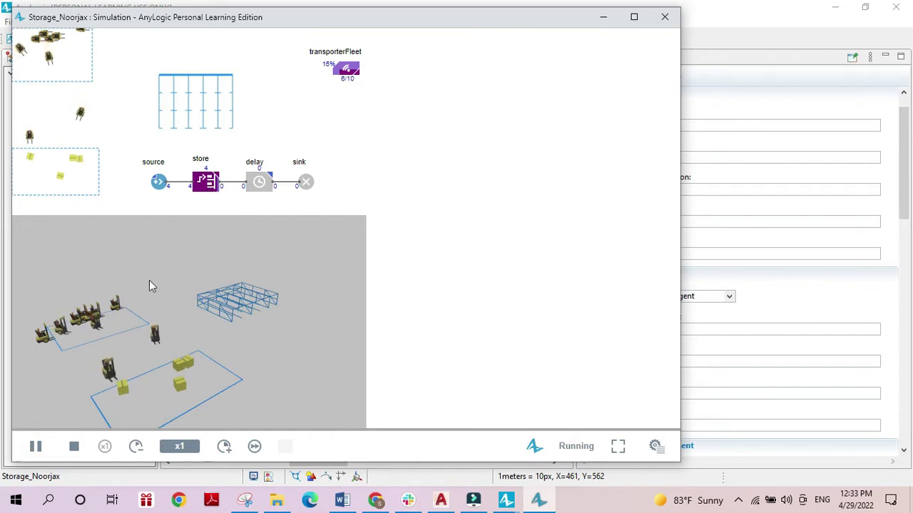
pyautogui.moveTo(149, 283); pyautogui.dragTo(212, 357)
pyautogui.click(223, 447)
pyautogui.click(223, 447)
pyautogui.click(223, 448)
pyautogui.moveTo(196, 350); pyautogui.dragTo(173, 412)
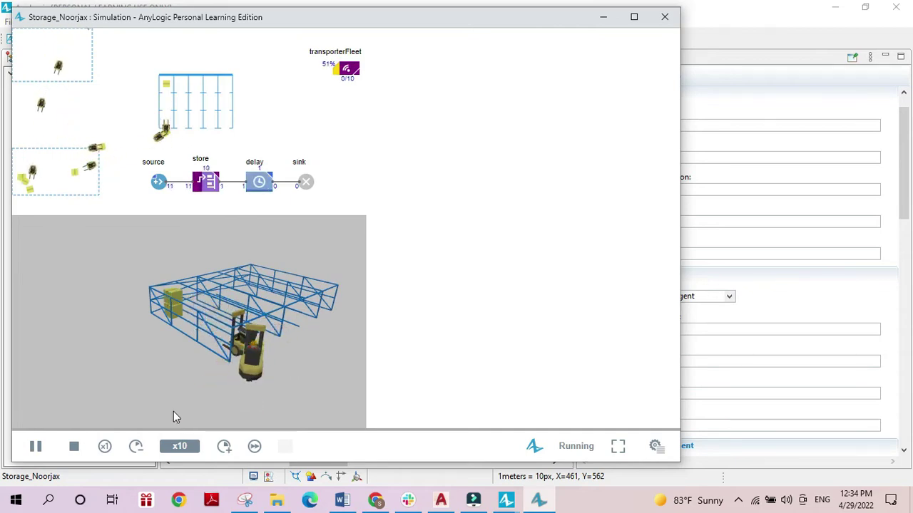
pyautogui.click(35, 448)
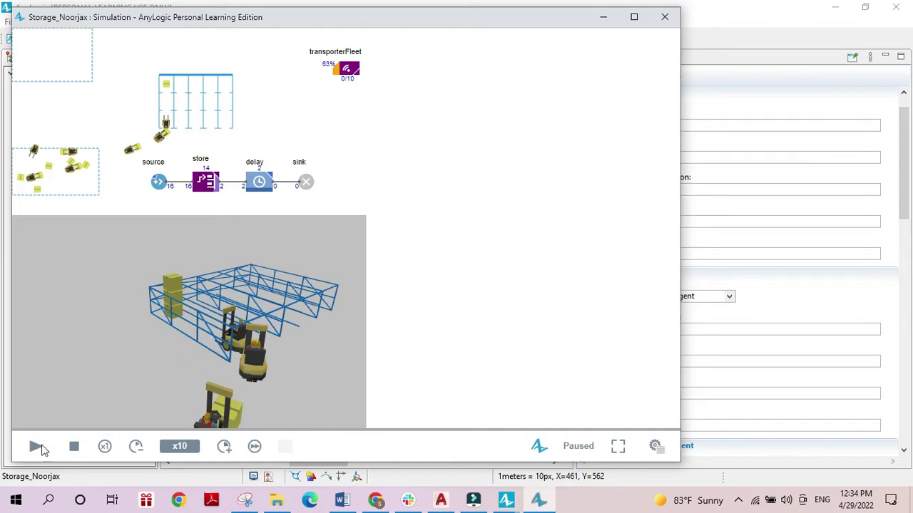
pyautogui.click(35, 446)
# Change the storage's rack type to Selective.
pyautogui.click(396, 174)
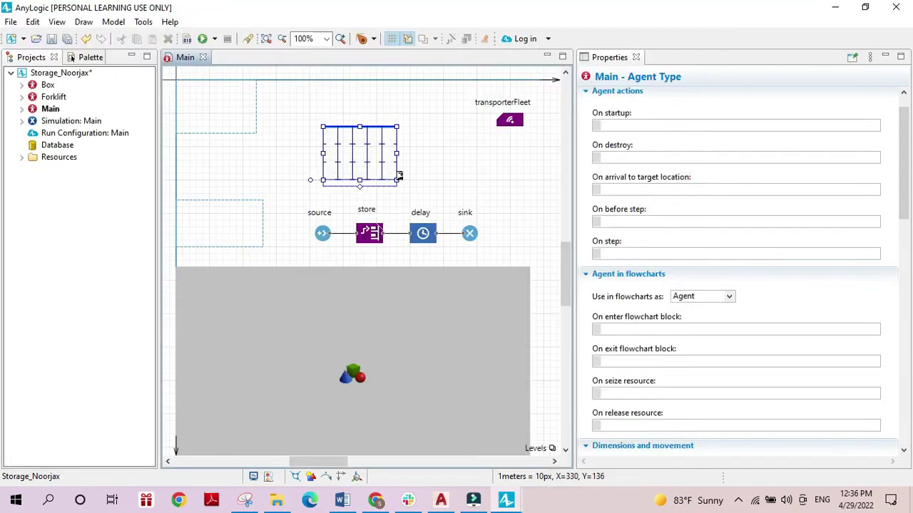
pyautogui.click(726, 146)
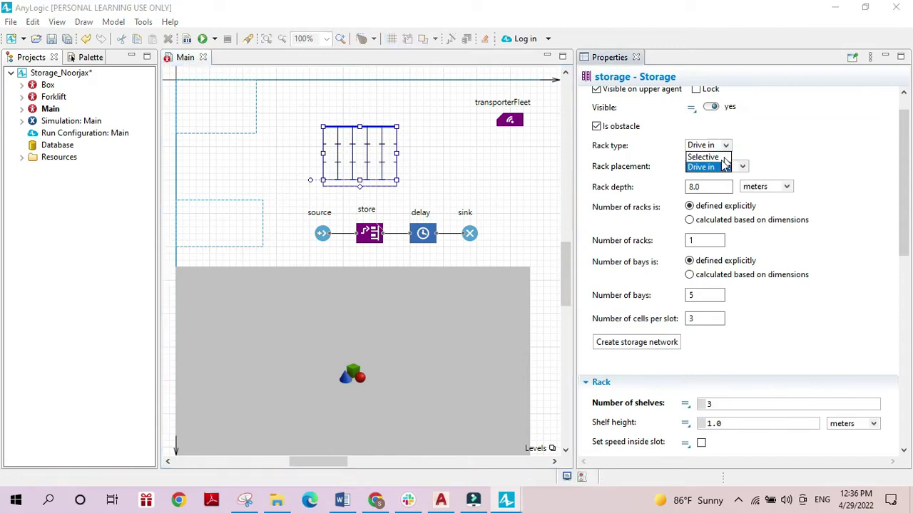
pyautogui.click(706, 157)
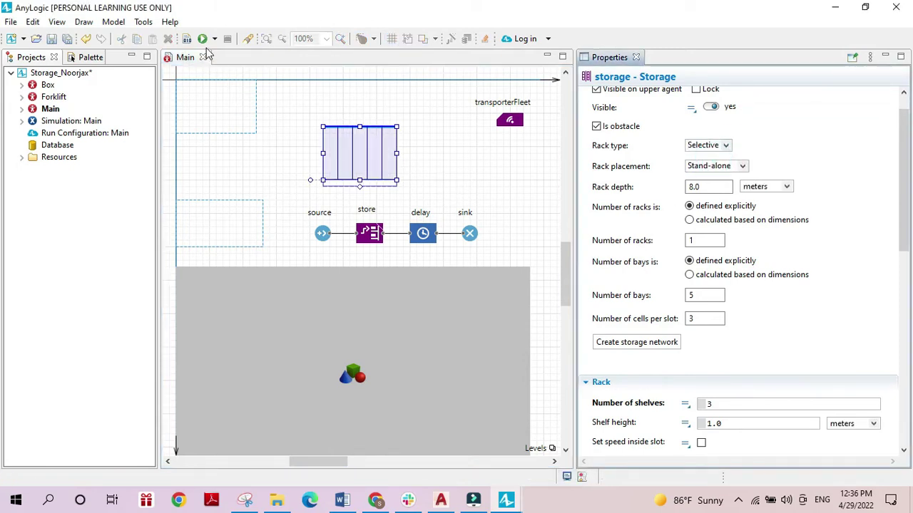
# Run the simulation and examine the selective rack from several angles in the 3D view.
pyautogui.click(202, 39)
pyautogui.moveTo(258, 352); pyautogui.dragTo(201, 261)
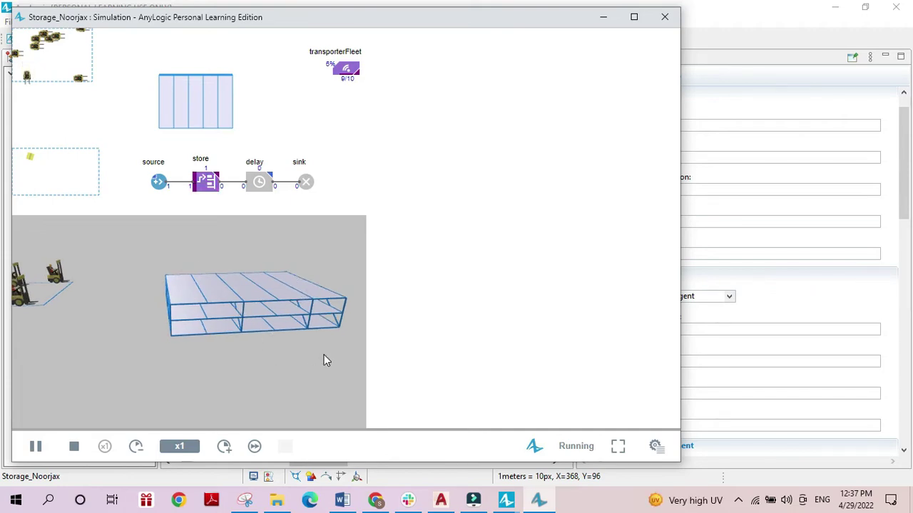
pyautogui.moveTo(245, 355); pyautogui.dragTo(228, 367)
pyautogui.moveTo(119, 339); pyautogui.dragTo(244, 361)
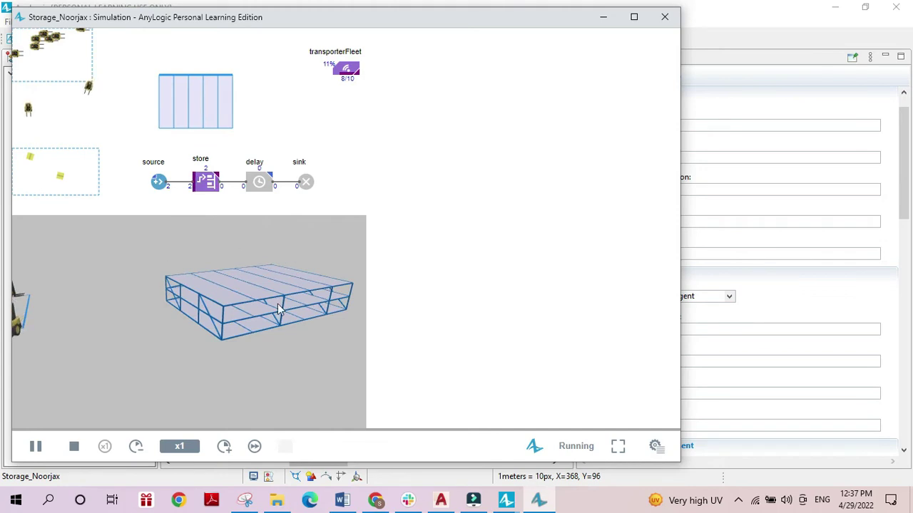
pyautogui.moveTo(226, 357); pyautogui.dragTo(247, 357)
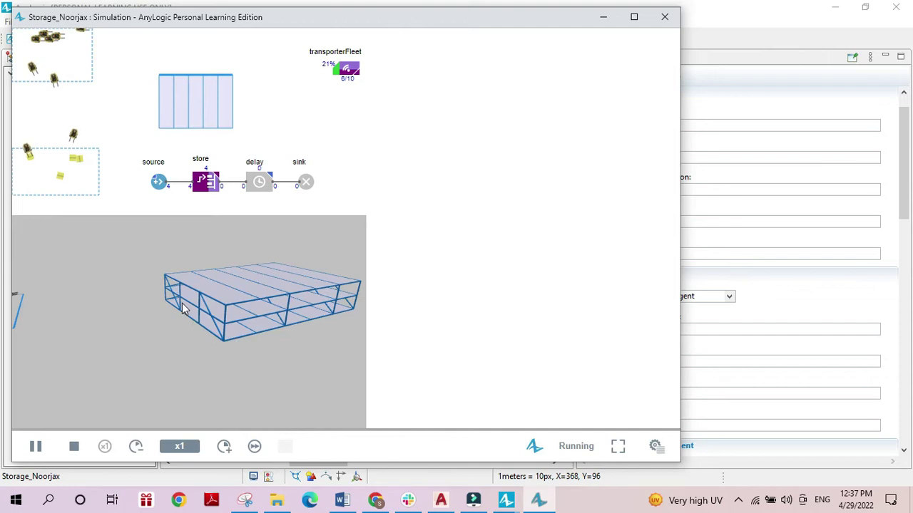
pyautogui.scroll(-2, 216, 342)
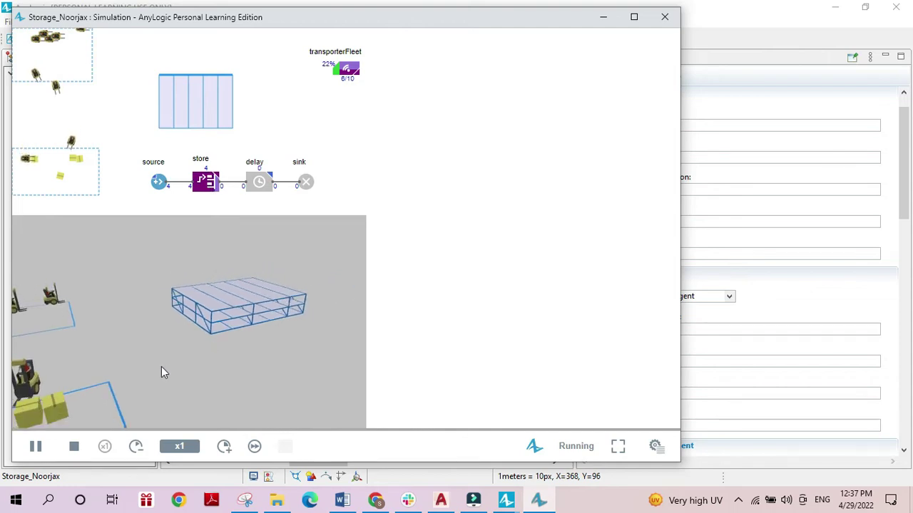
pyautogui.moveTo(161, 367); pyautogui.dragTo(197, 343)
# Speed the simulation up to x5 and examine the order in which forklifts fill the selective rack, pausing it to look closer.
pyautogui.click(224, 452)
pyautogui.click(224, 452)
pyautogui.moveTo(216, 361); pyautogui.dragTo(157, 363)
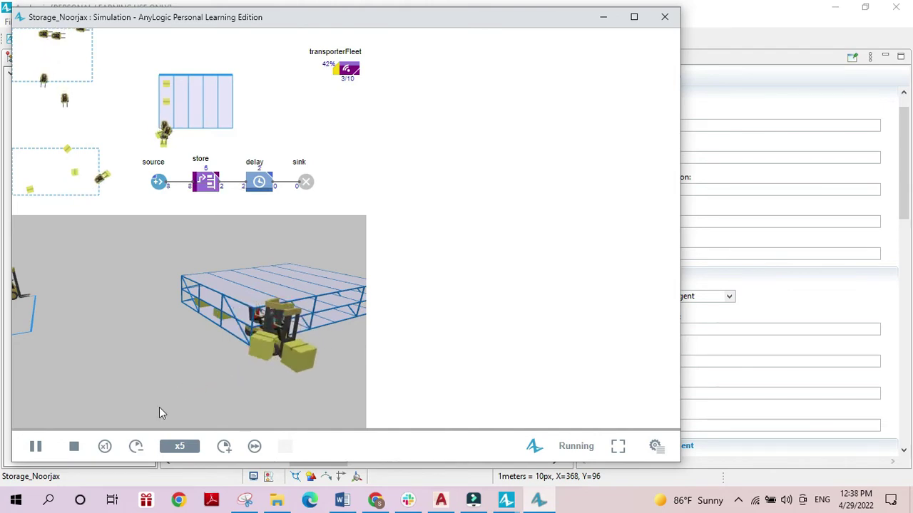
pyautogui.click(37, 447)
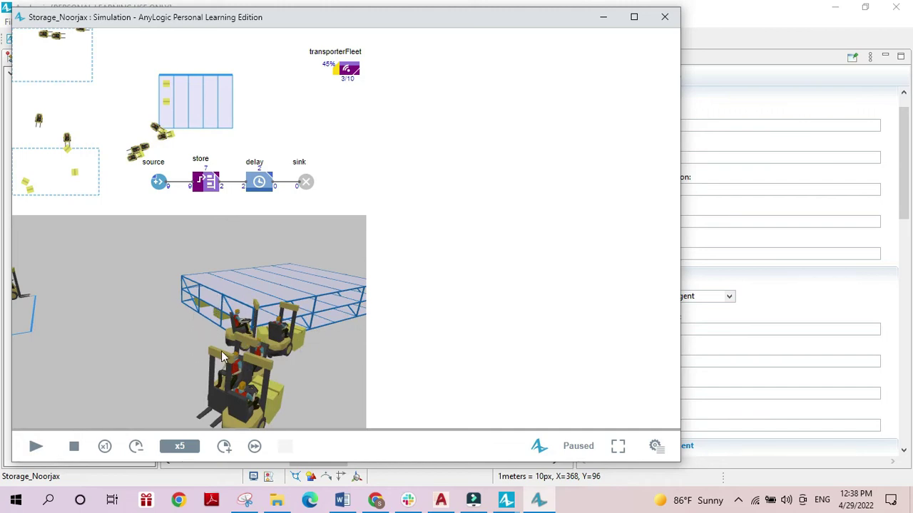
pyautogui.click(37, 447)
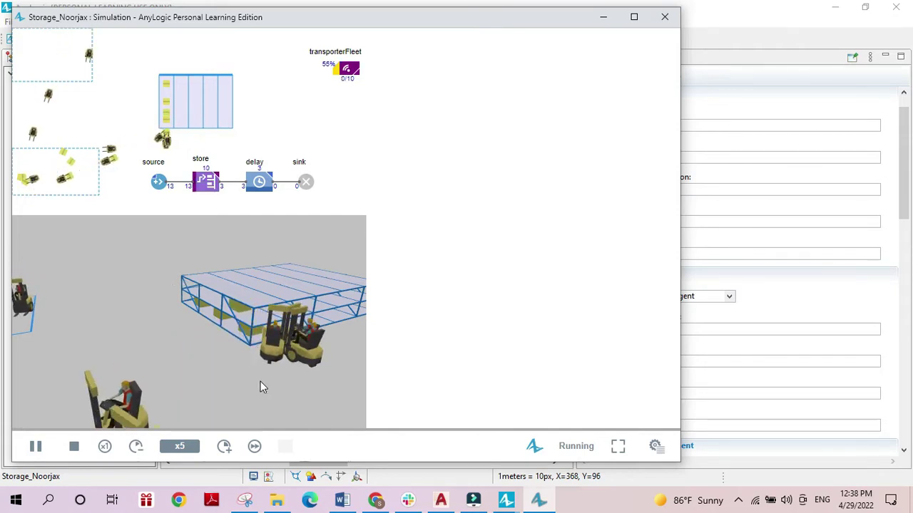
pyautogui.click(39, 446)
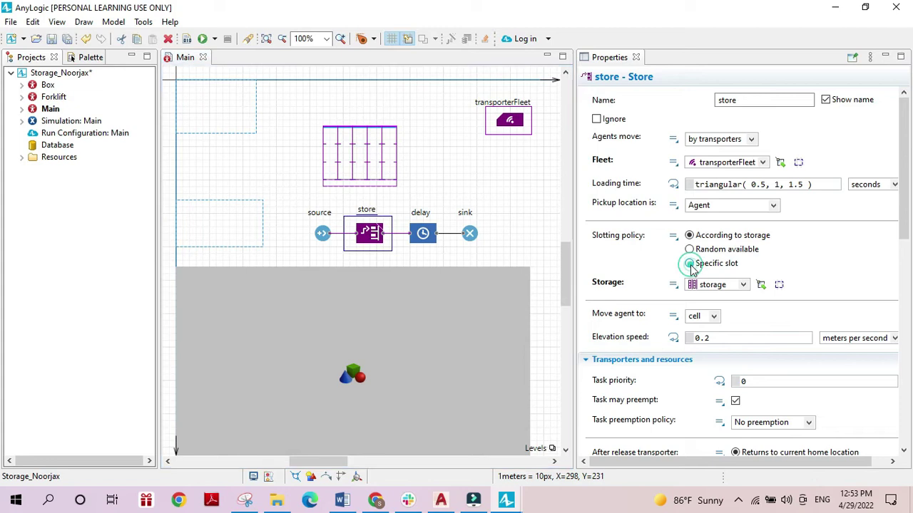
# Set the store block's slotting policy to Specific slot and enter a storage.getSlot call taking rack, bay and shelf as the slot.
pyautogui.click(690, 263)
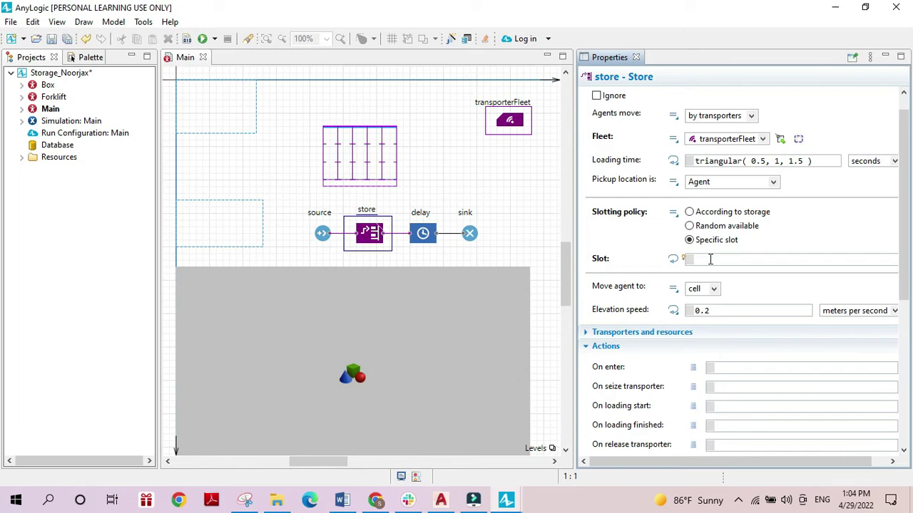
pyautogui.write('storage.')
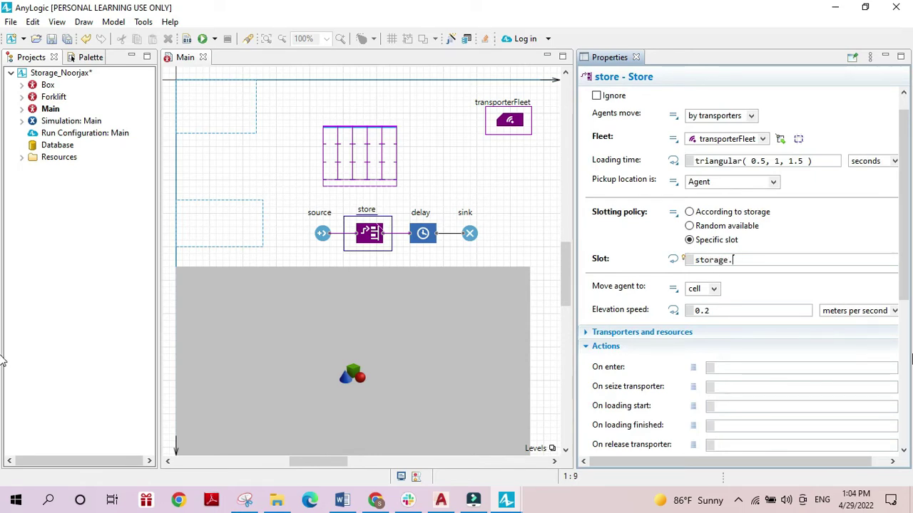
pyautogui.write('e')
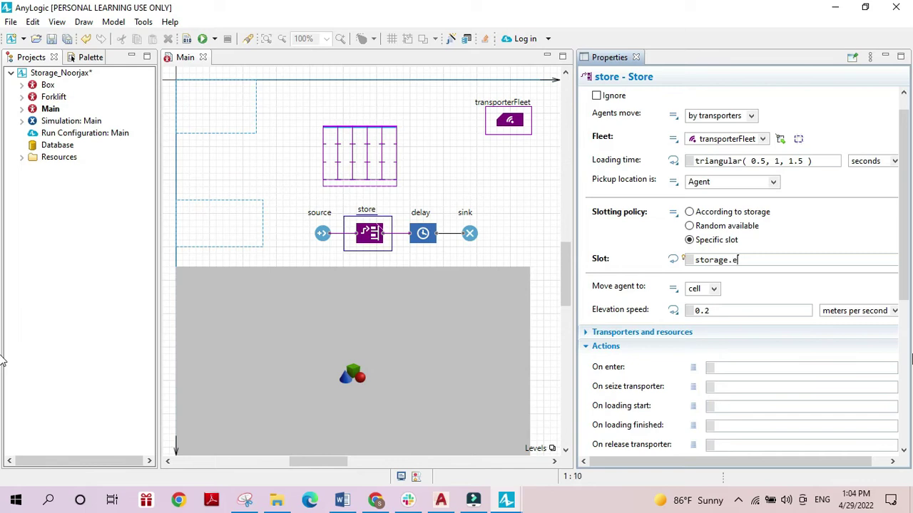
pyautogui.press('BackSpace')
pyautogui.write('getSlot')
pyautogui.hotkey('ctrl', 'space')
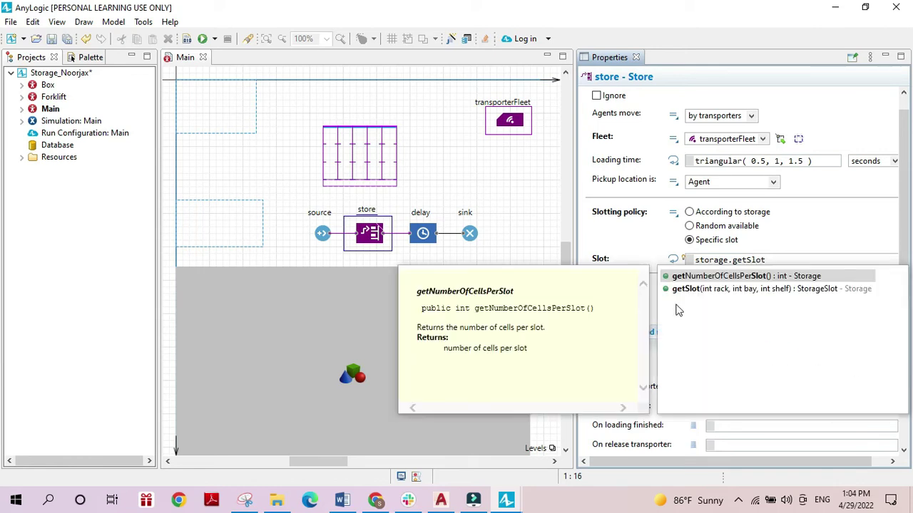
pyautogui.doubleClick(674, 296)
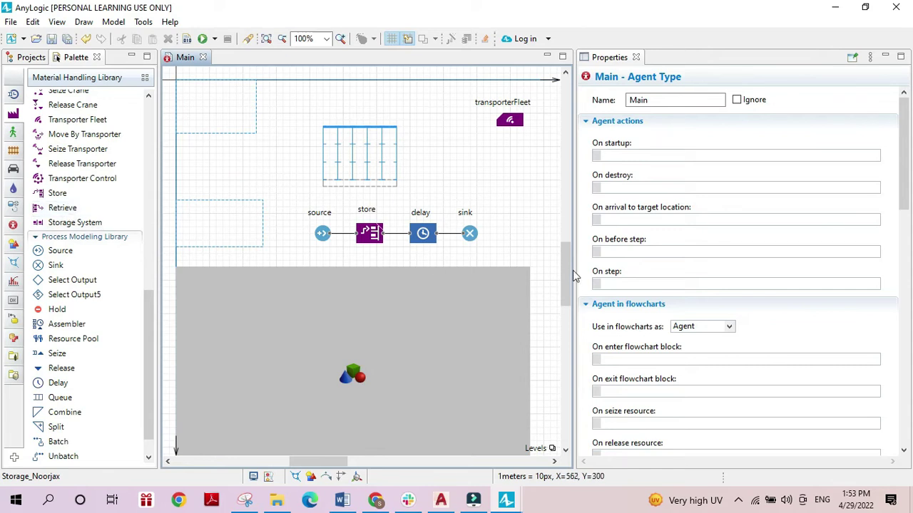
# Shift the sink along the flowchart and insert a Retrieve block between the delay and the sink.
pyautogui.moveTo(473, 234); pyautogui.dragTo(542, 234)
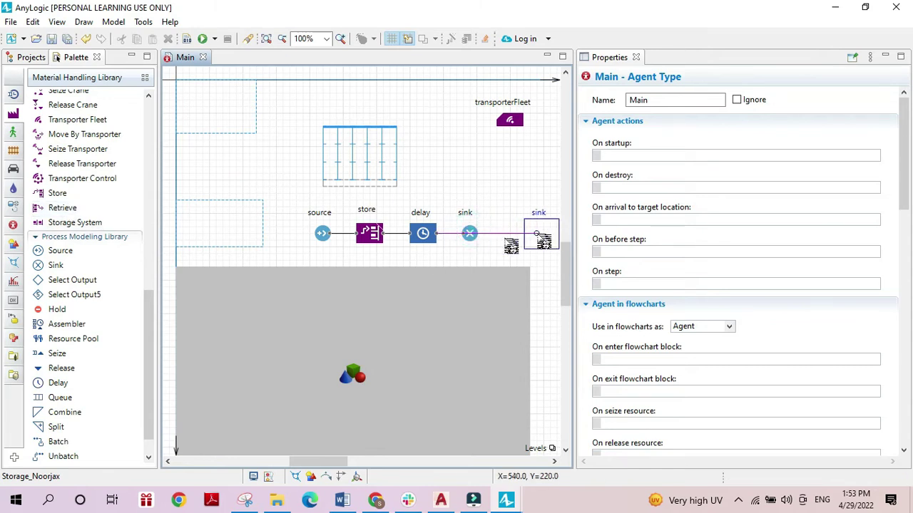
pyautogui.moveTo(57, 208); pyautogui.dragTo(492, 249)
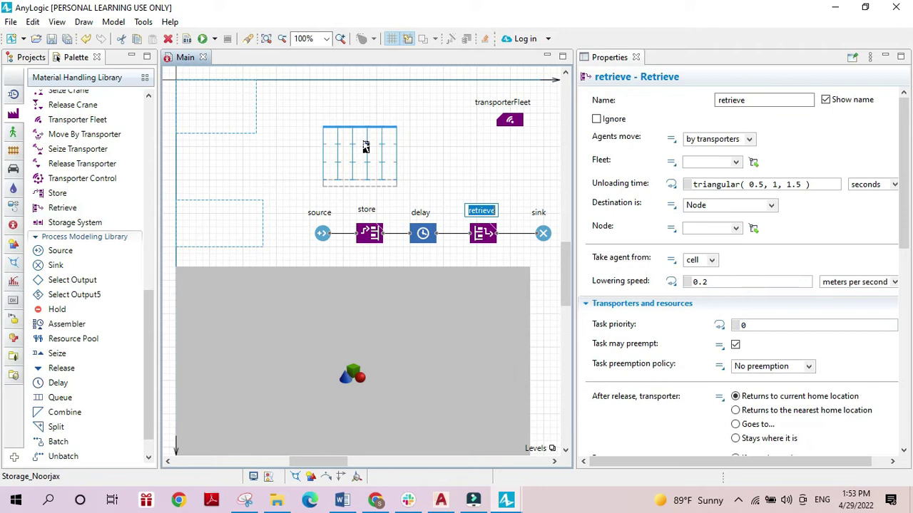
pyautogui.click(470, 178)
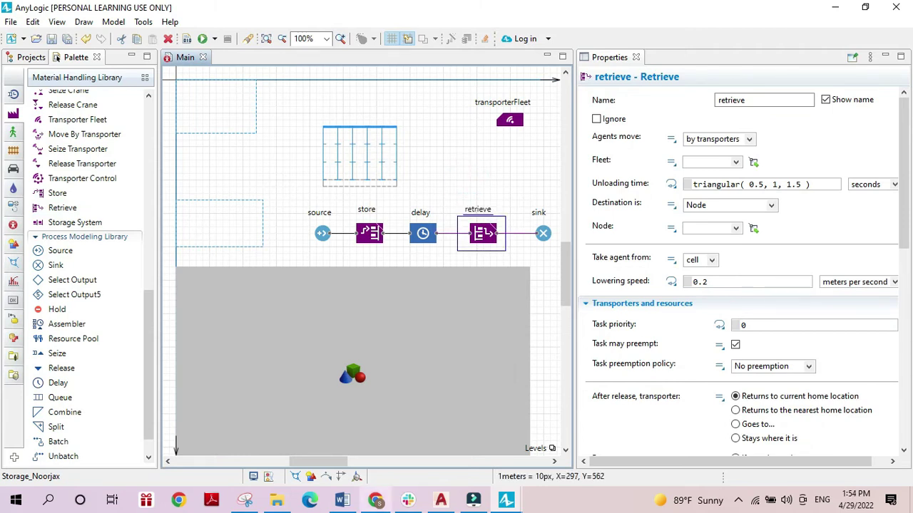
# Keep the retrieve block moving agents by transporters and assign transporterFleet as its fleet.
pyautogui.moveTo(321, 462); pyautogui.dragTo(342, 470)
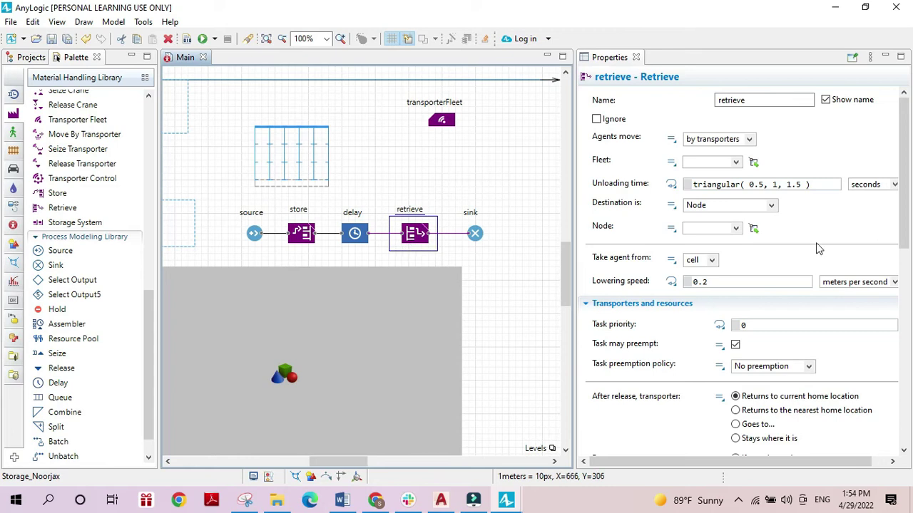
pyautogui.click(749, 140)
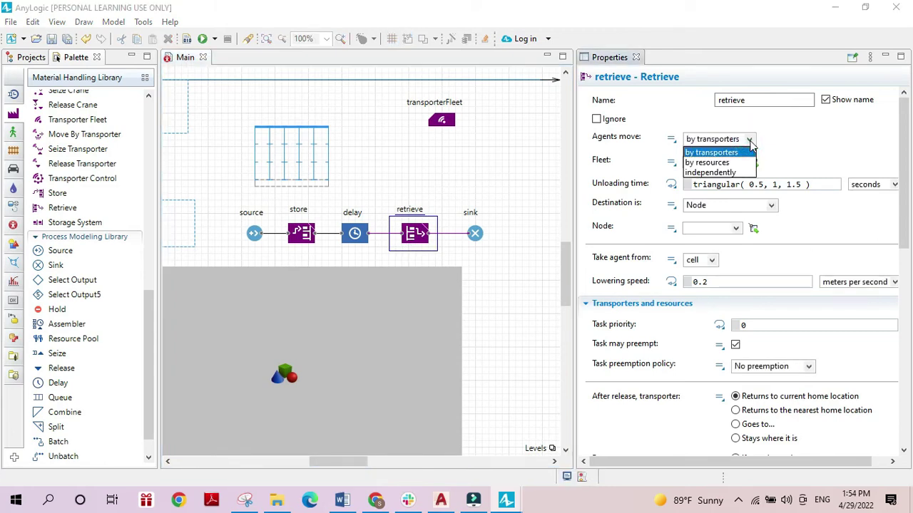
pyautogui.click(749, 140)
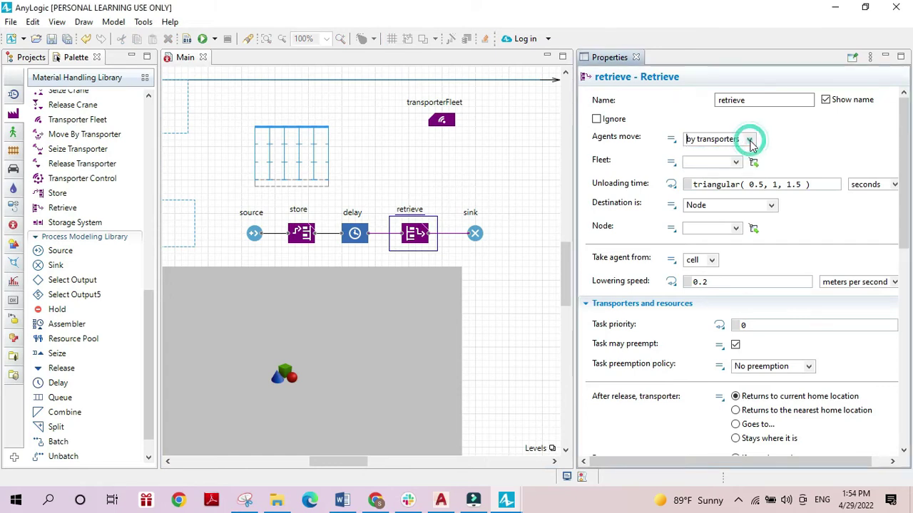
pyautogui.click(753, 163)
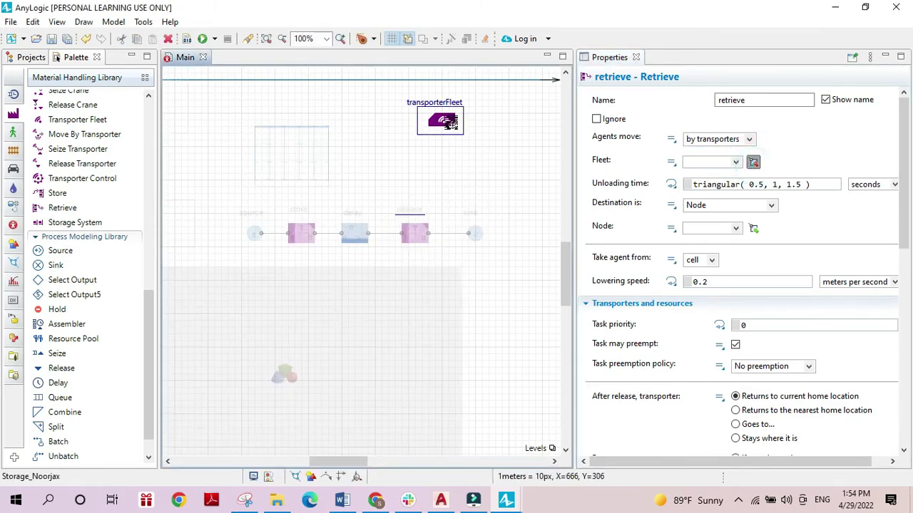
pyautogui.click(447, 122)
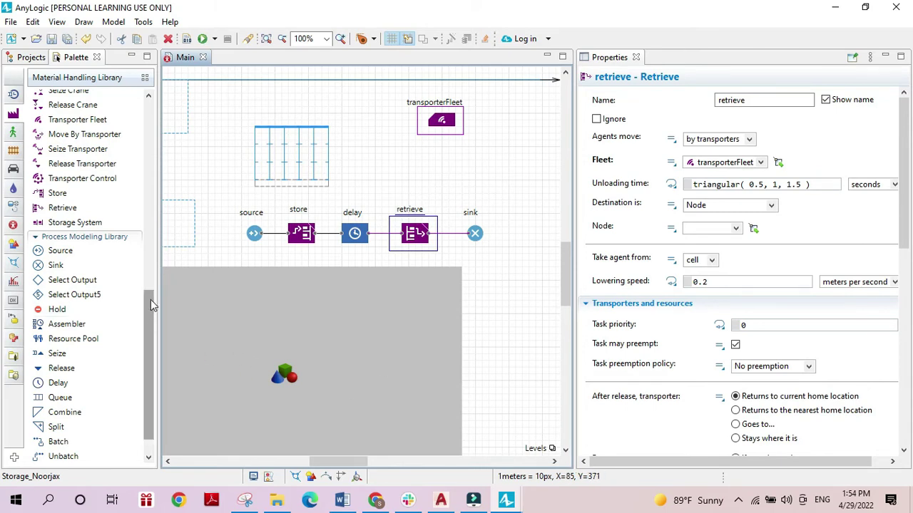
# Place a polygonal node beside the storage near the transporter fleet and set it as the retrieve block's destination node.
pyautogui.scroll(5, 148, 310)
pyautogui.moveTo(147, 306); pyautogui.dragTo(159, 232)
pyautogui.scroll(1, 86, 235)
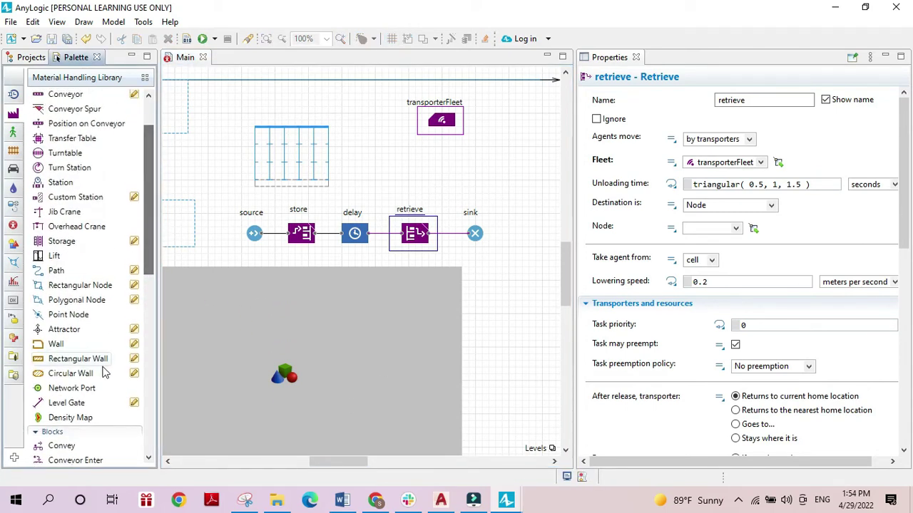
pyautogui.moveTo(53, 299); pyautogui.dragTo(478, 143)
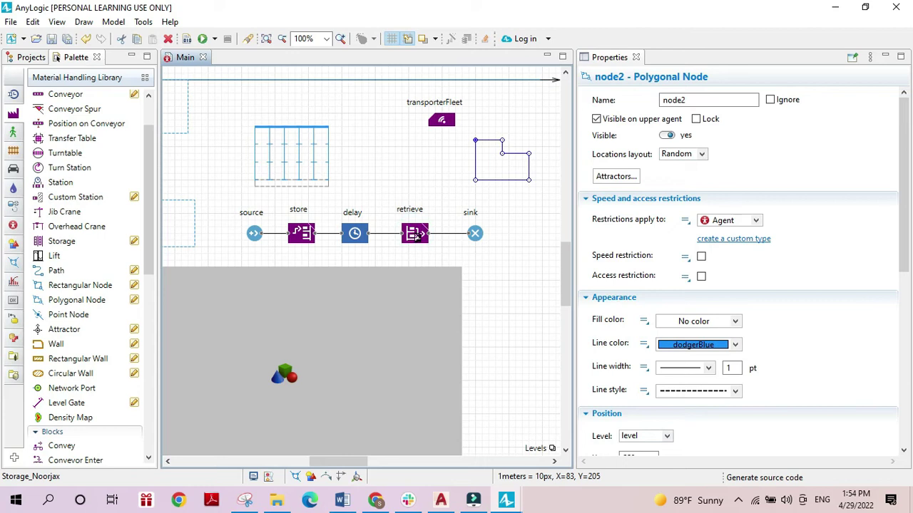
pyautogui.click(416, 235)
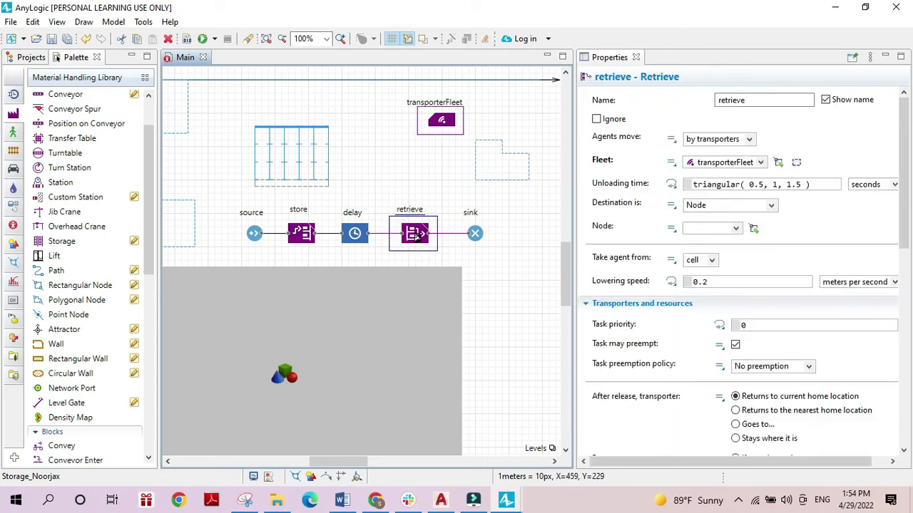
pyautogui.click(753, 228)
pyautogui.click(490, 182)
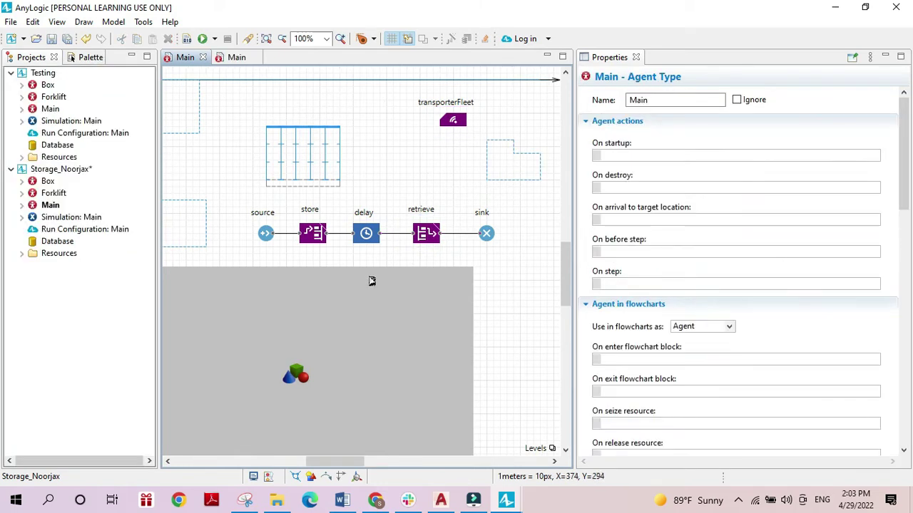
# Set the delay block's delay time to 2 minutes.
pyautogui.click(360, 235)
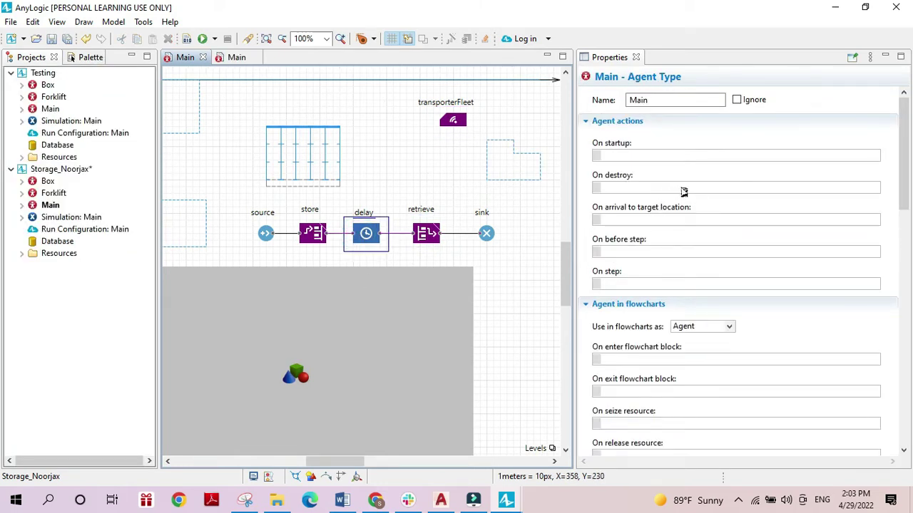
pyautogui.doubleClick(719, 171)
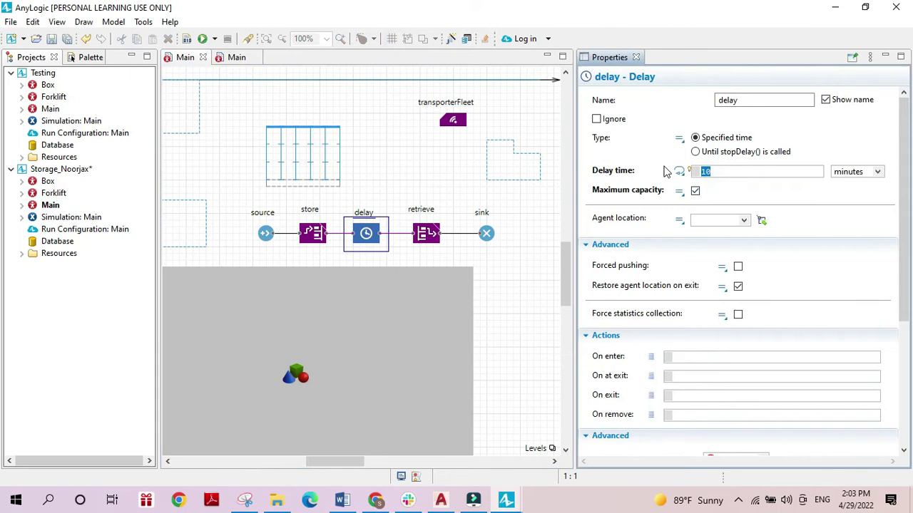
pyautogui.write('2')
# Set the source's arrival rate to 1 per minute.
pyautogui.click(265, 235)
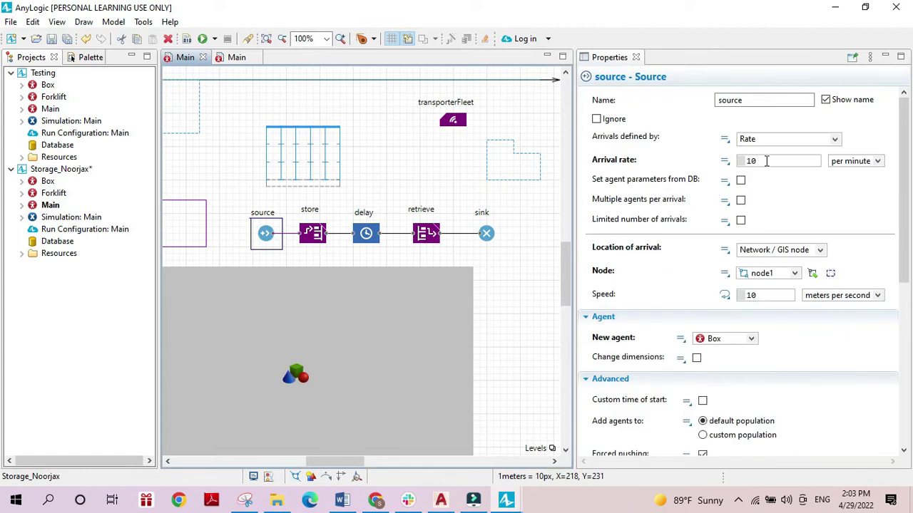
pyautogui.doubleClick(763, 161)
pyautogui.write('1')
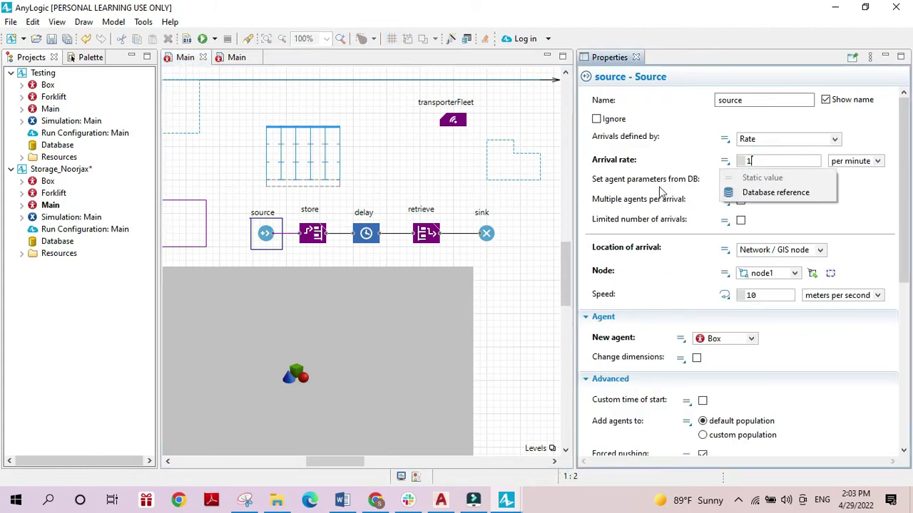
# Set the transporter fleet's capacity to 4.
pyautogui.click(451, 120)
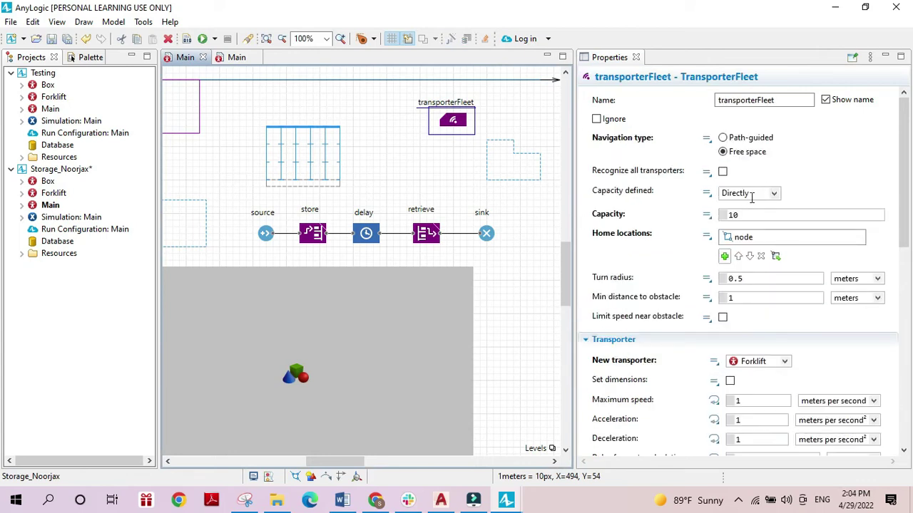
pyautogui.doubleClick(732, 214)
pyautogui.write('4')
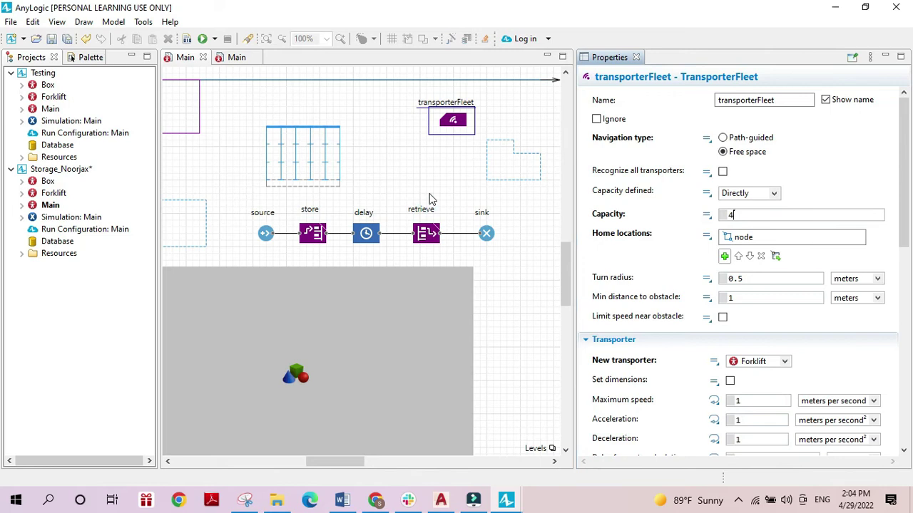
pyautogui.click(360, 240)
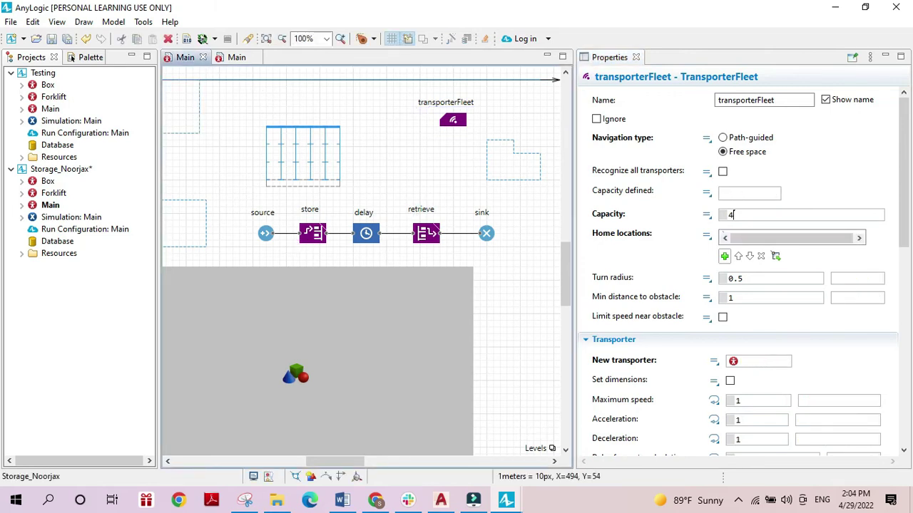
# Run the Storage_Noorjax simulation and speed it up to x50 to watch boxes being stored and retrieved.
pyautogui.click(204, 39)
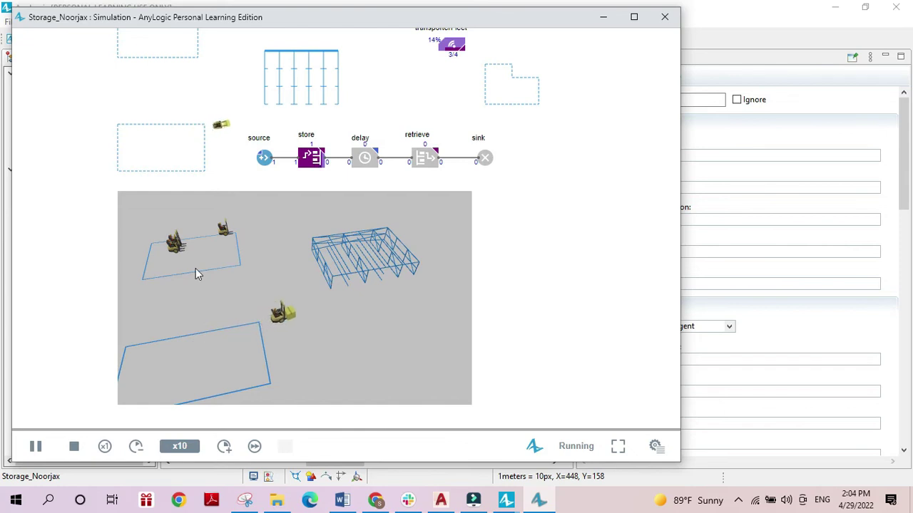
pyautogui.click(224, 446)
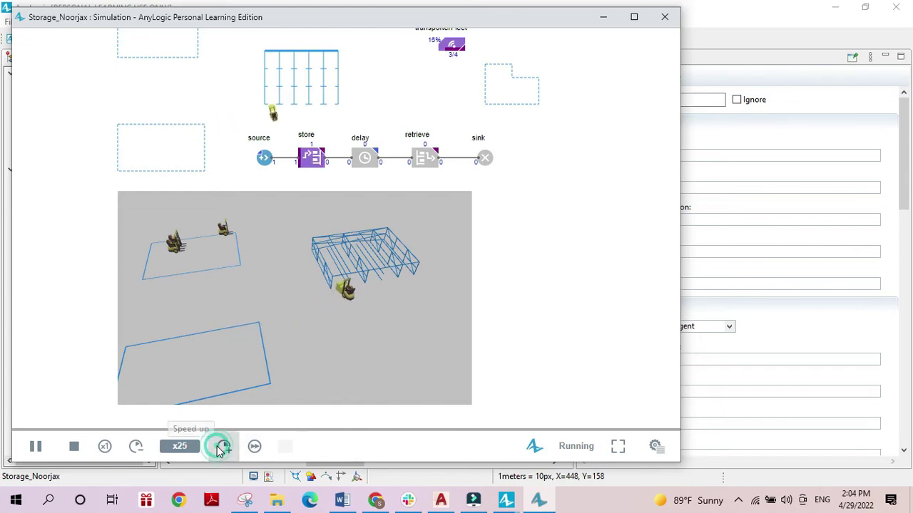
pyautogui.click(224, 446)
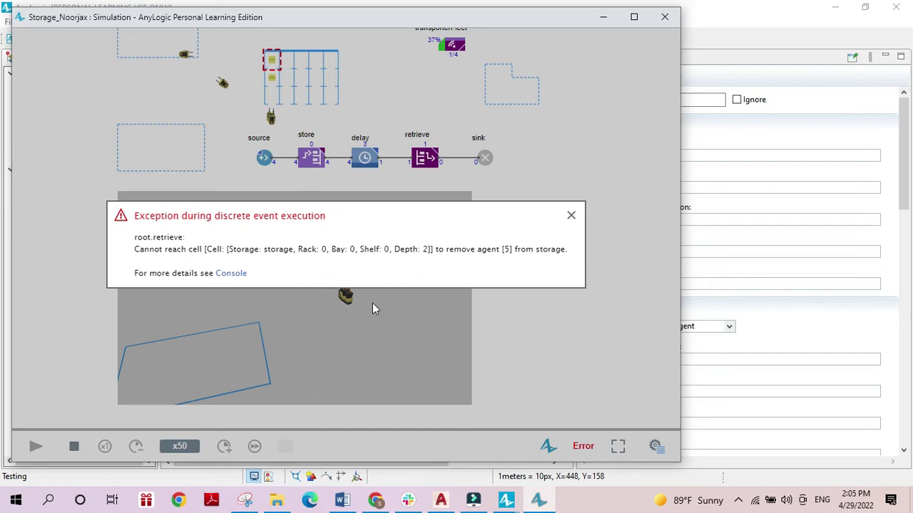
# Dismiss the exception message and examine the rack, boxes and forklifts up close in the 3D view alongside the flowchart.
pyautogui.click(570, 216)
pyautogui.moveTo(369, 269); pyautogui.dragTo(298, 234)
pyautogui.scroll(5, 342, 214)
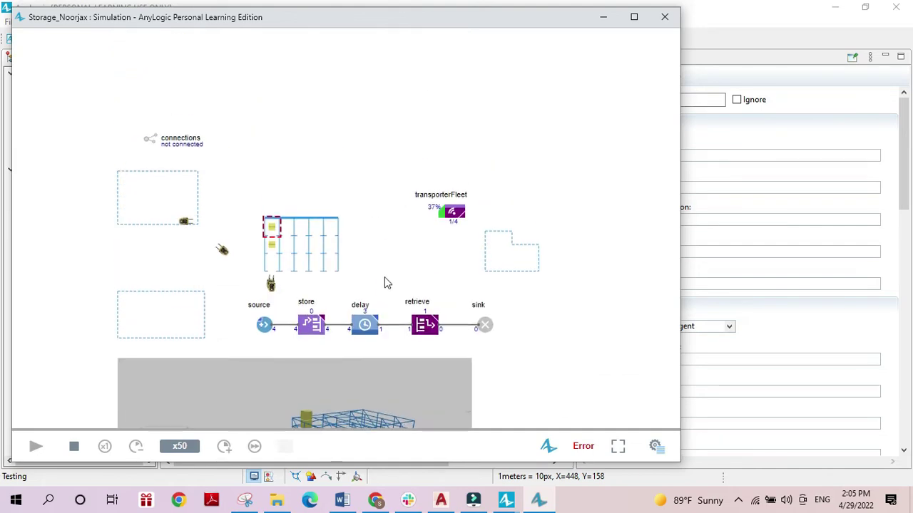
pyautogui.scroll(-3, 337, 360)
pyautogui.scroll(5, 336, 359)
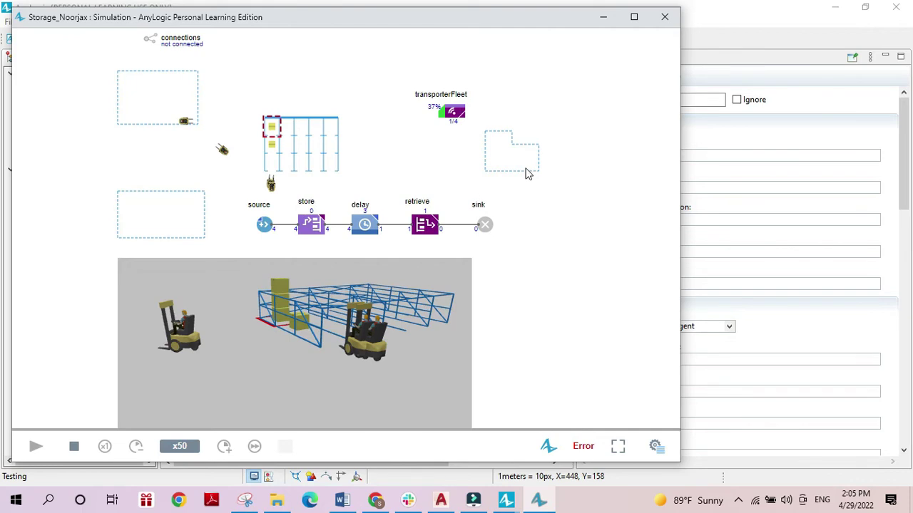
pyautogui.scroll(1, 299, 331)
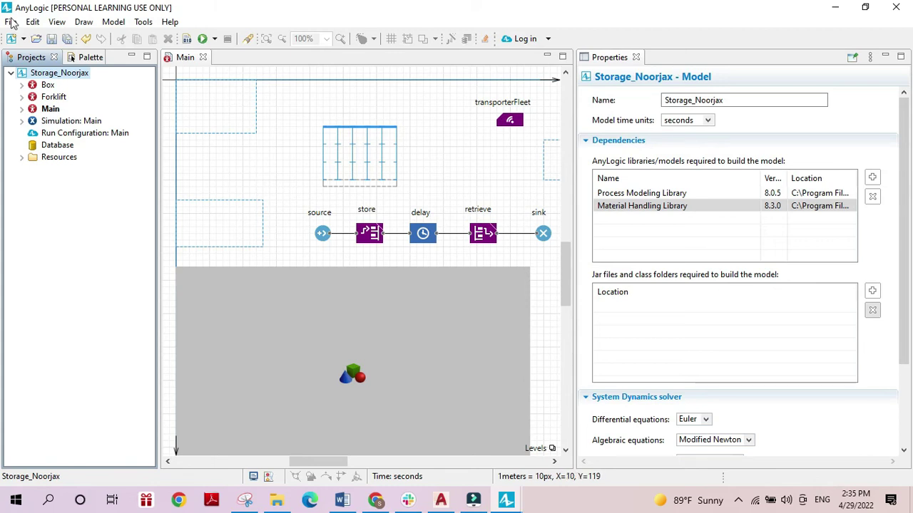
# Add a parameter named number to Main, between the two rectangular nodes.
pyautogui.click(81, 60)
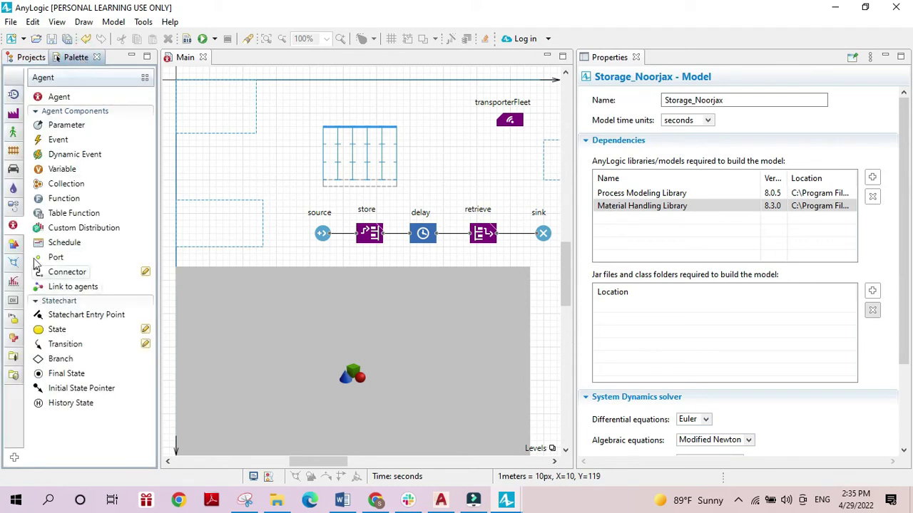
pyautogui.moveTo(61, 127); pyautogui.dragTo(190, 147)
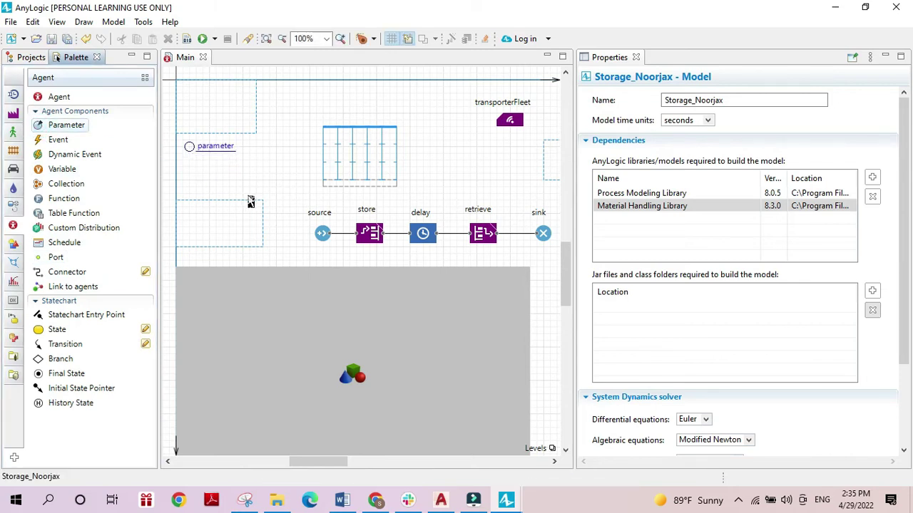
pyautogui.write('number')
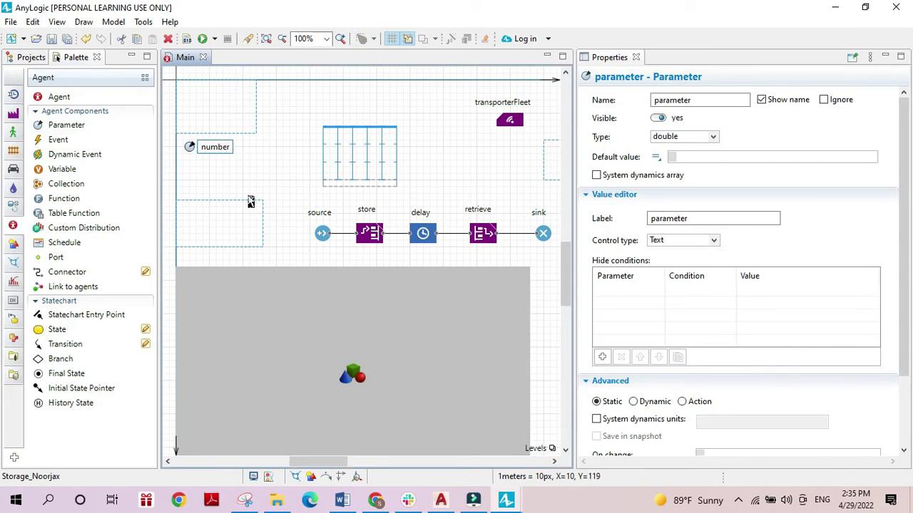
pyautogui.press('Return')
# Define the source's arrivals by calls of the inject() function.
pyautogui.click(323, 238)
pyautogui.click(835, 140)
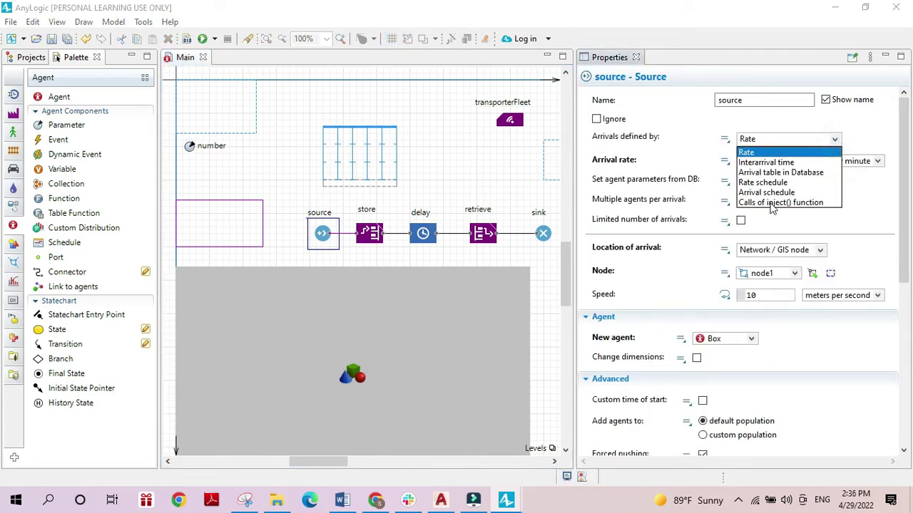
pyautogui.click(780, 204)
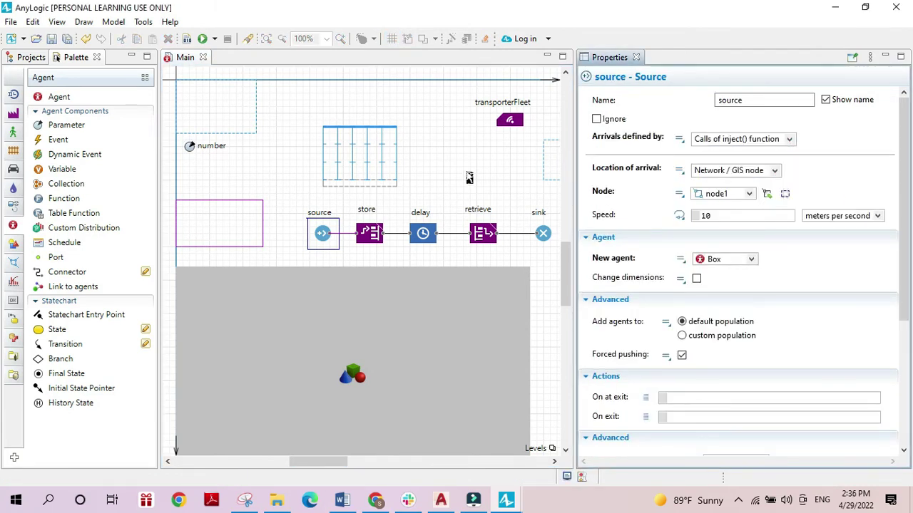
# Enter source.inject(number) as Main's on-startup action.
pyautogui.click(444, 160)
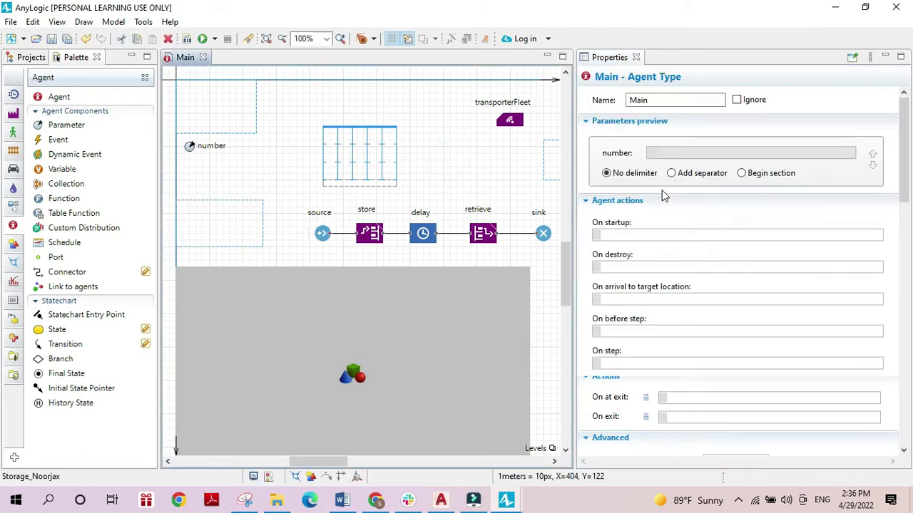
pyautogui.click(621, 234)
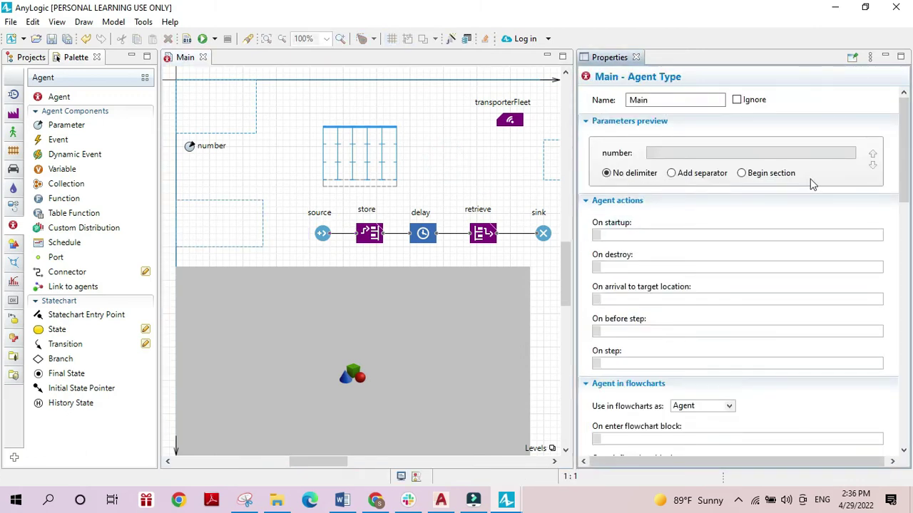
pyautogui.write('source.inject(number')
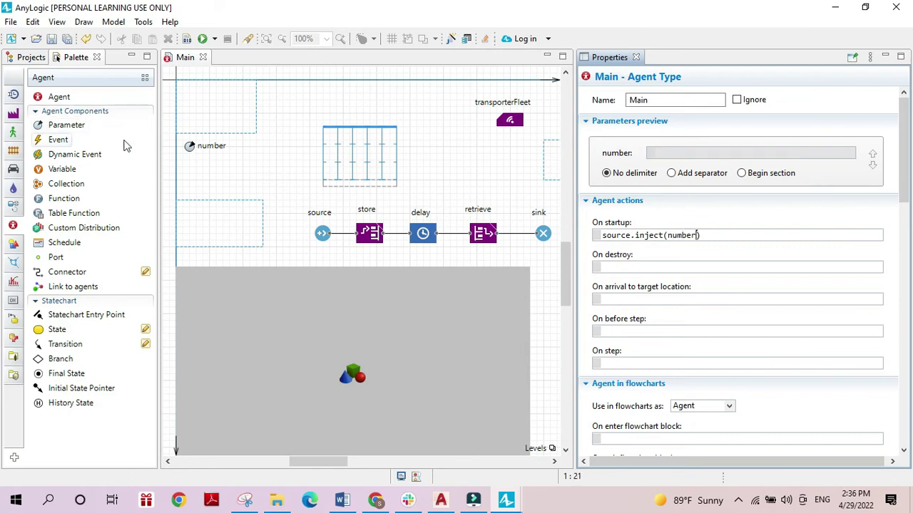
# Set the number parameter's type to int and its default value to uniform_disc(10,20).
pyautogui.click(190, 146)
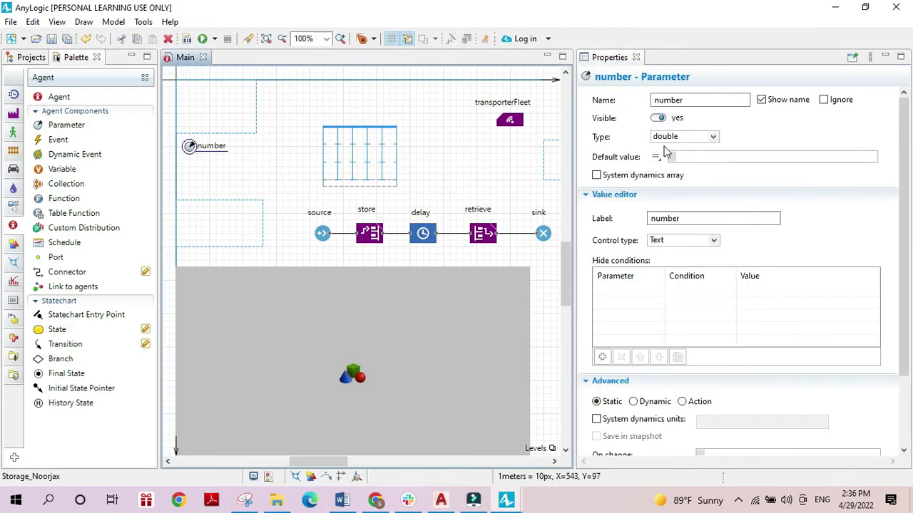
pyautogui.click(712, 136)
pyautogui.click(671, 158)
pyautogui.click(684, 157)
pyautogui.write('uniform')
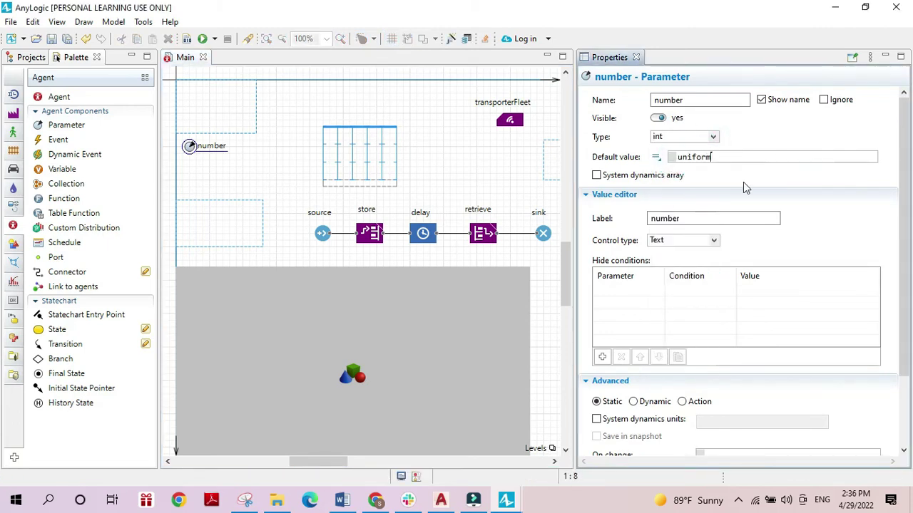
pyautogui.write('_dusc(')
pyautogui.click(722, 159)
pyautogui.moveTo(720, 158); pyautogui.dragTo(724, 160)
pyautogui.write('i')
pyautogui.click(735, 158)
pyautogui.write('10,20')
pyautogui.click(792, 157)
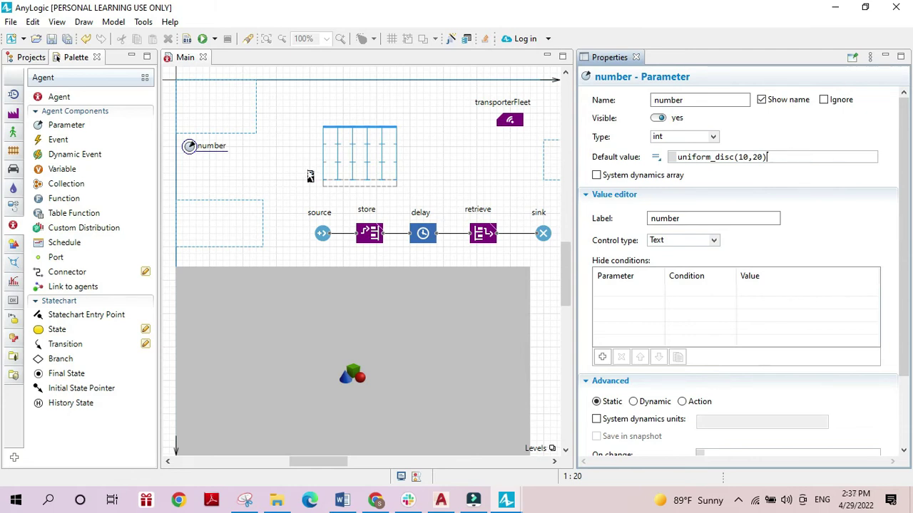
# Replace the delay block between store and retrieve with a Wait block.
pyautogui.click(428, 238)
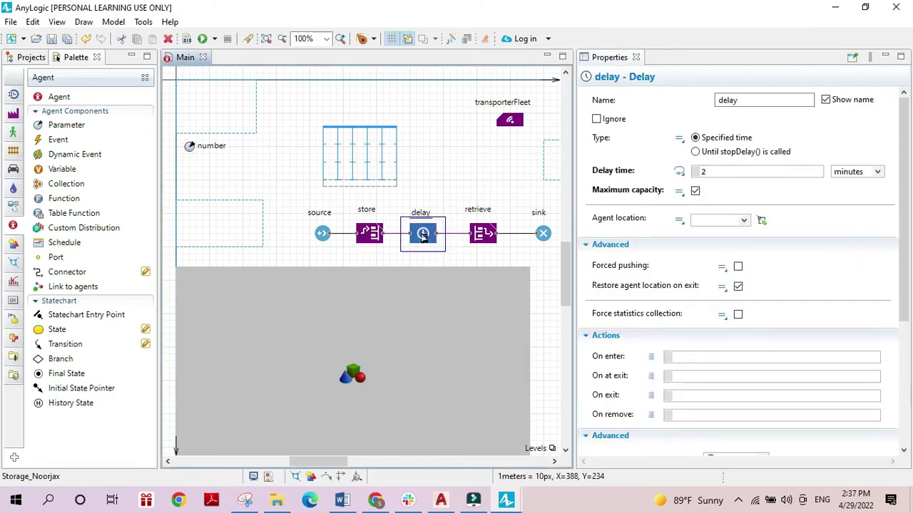
pyautogui.rightClick(424, 238)
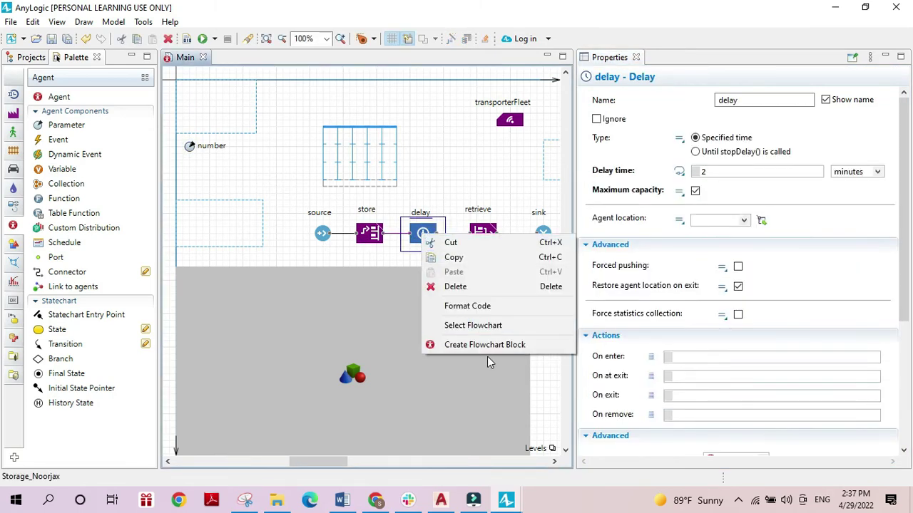
pyautogui.click(456, 289)
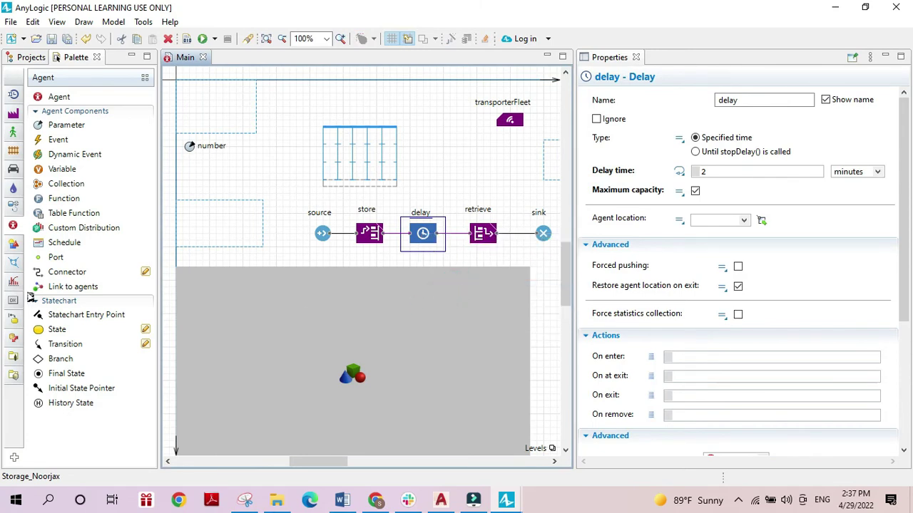
pyautogui.click(13, 114)
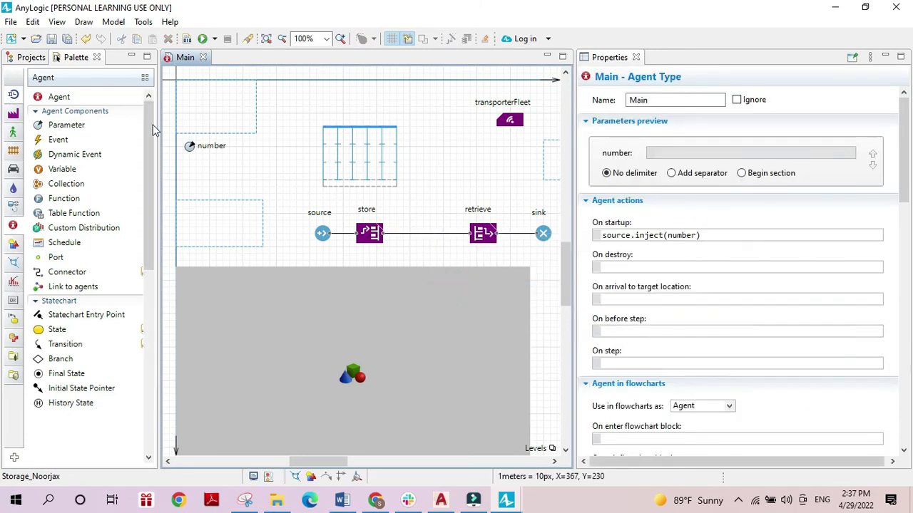
pyautogui.moveTo(147, 116); pyautogui.dragTo(110, 422)
pyautogui.moveTo(57, 412); pyautogui.dragTo(425, 238)
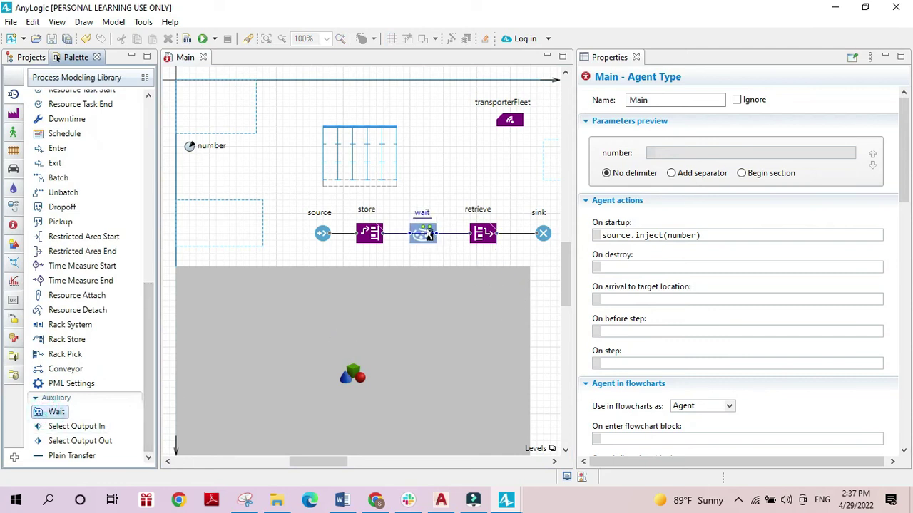
# Enable maximum capacity for the wait block.
pyautogui.click(434, 184)
pyautogui.click(422, 221)
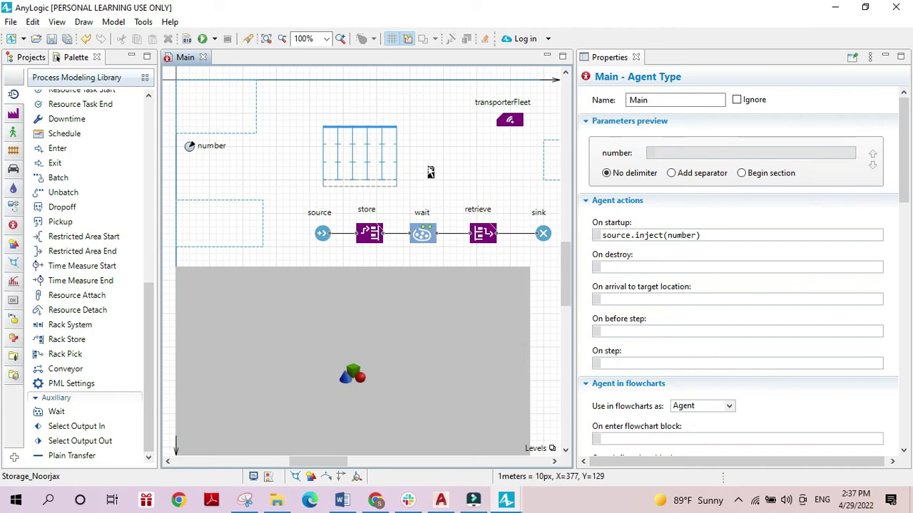
pyautogui.click(422, 233)
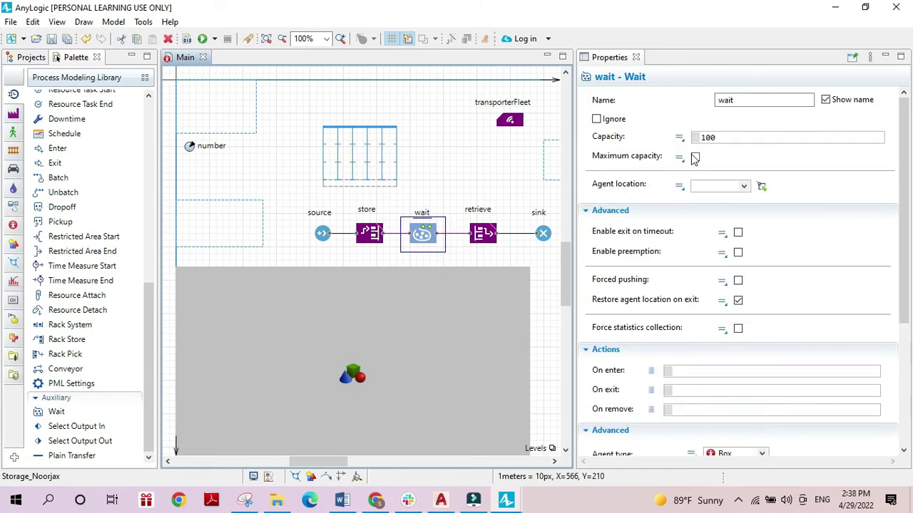
pyautogui.click(695, 152)
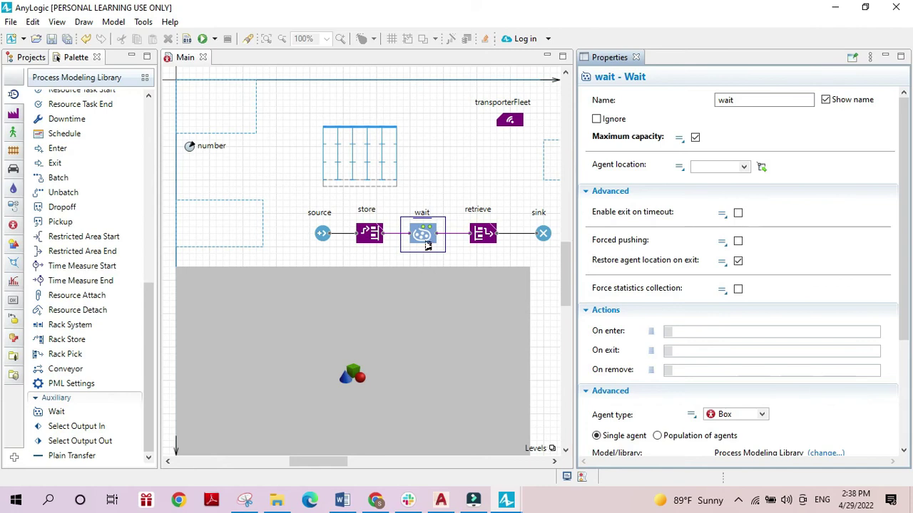
# Begin the wait block's on-enter action with if (storage.size()==number){ and the nested loop for (int i=storage.size(); i>0;i-- ){.
pyautogui.click(706, 333)
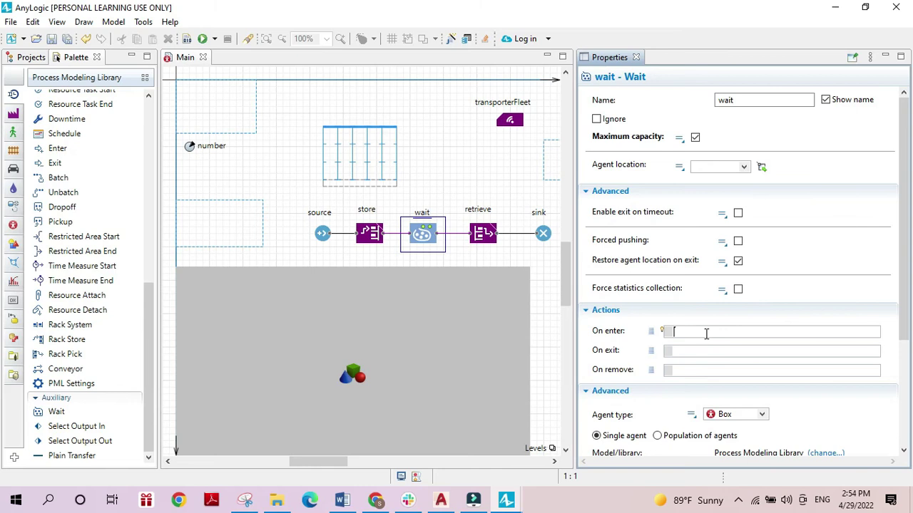
pyautogui.write('if')
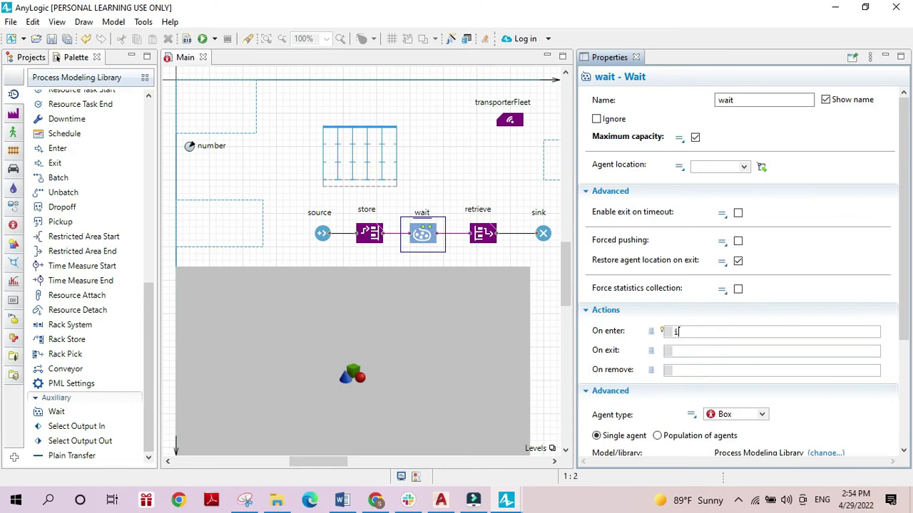
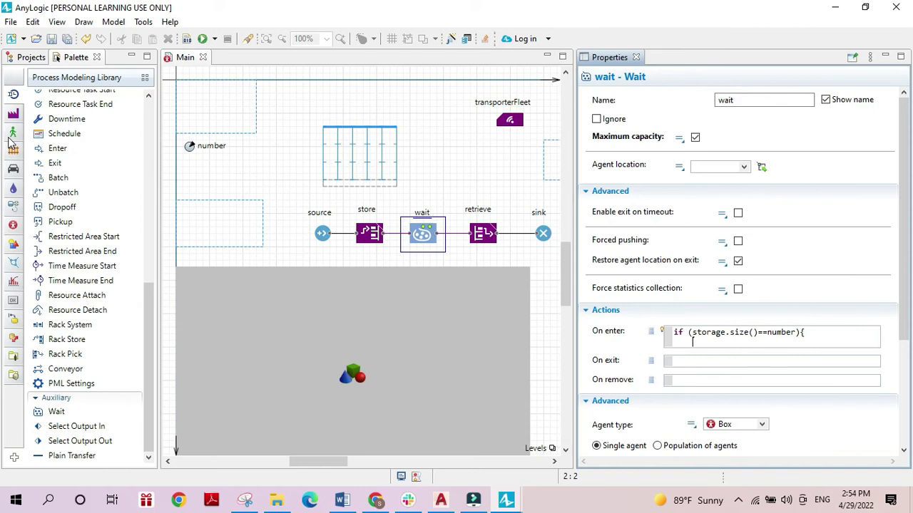
pyautogui.write('for (int i=storage.size(), i>')
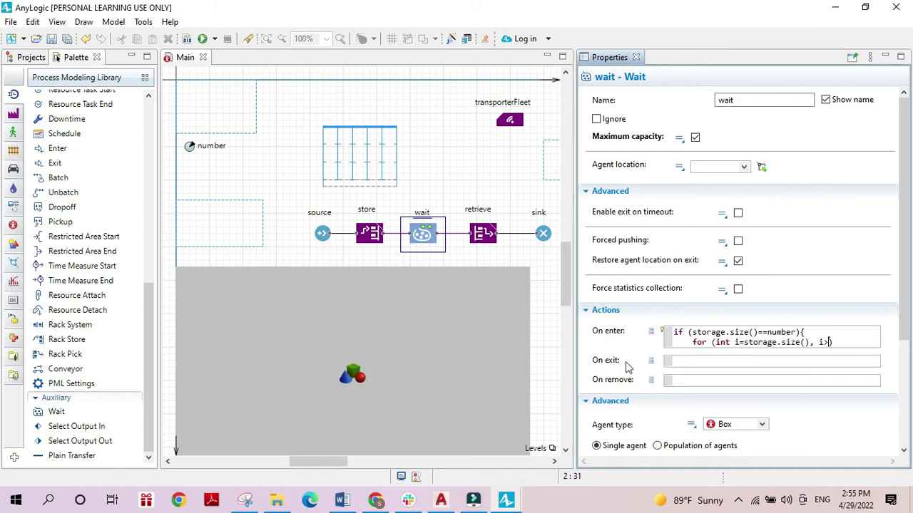
pyautogui.write('0;i--')
pyautogui.click(870, 343)
pyautogui.write('{')
pyautogui.press('Return')
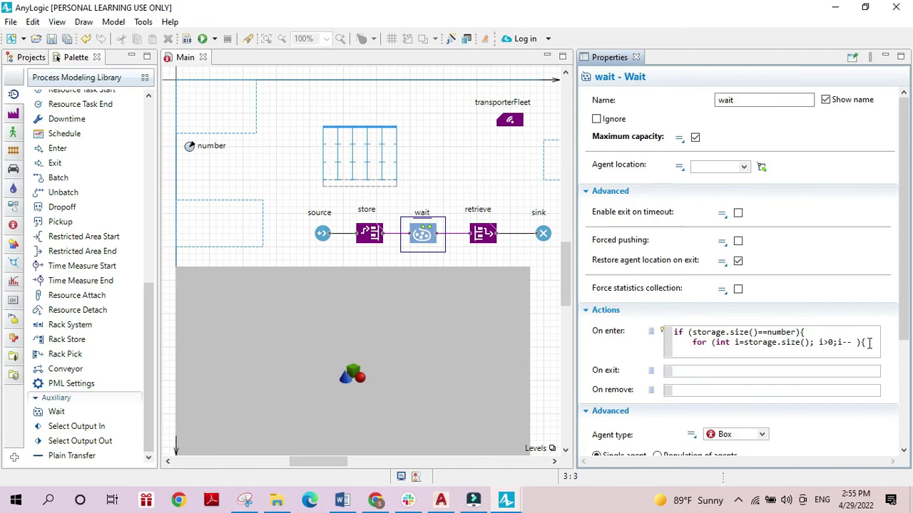
# Add the call wait.free(storage.getAgents().get(i-1)) inside the for loop of the wait block's on-enter action.
pyautogui.write('wait.free(')
pyautogui.write('sto')
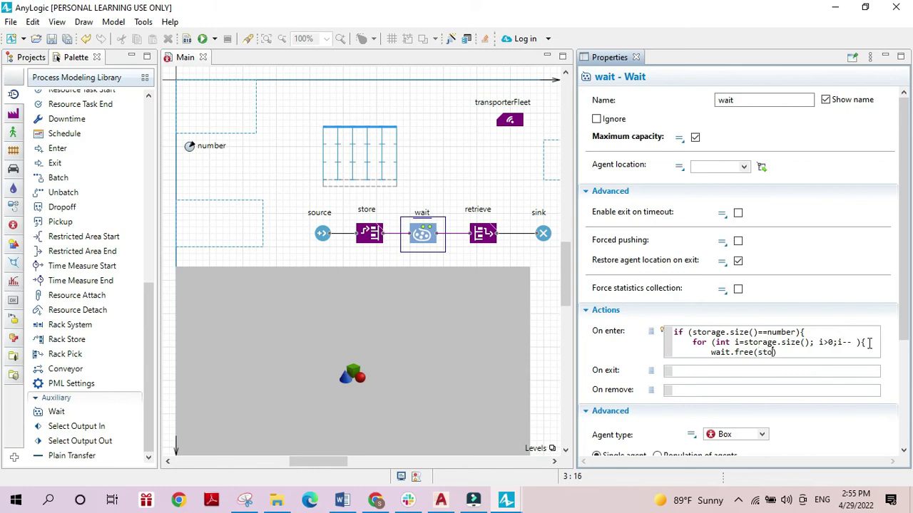
pyautogui.write('rage.geta')
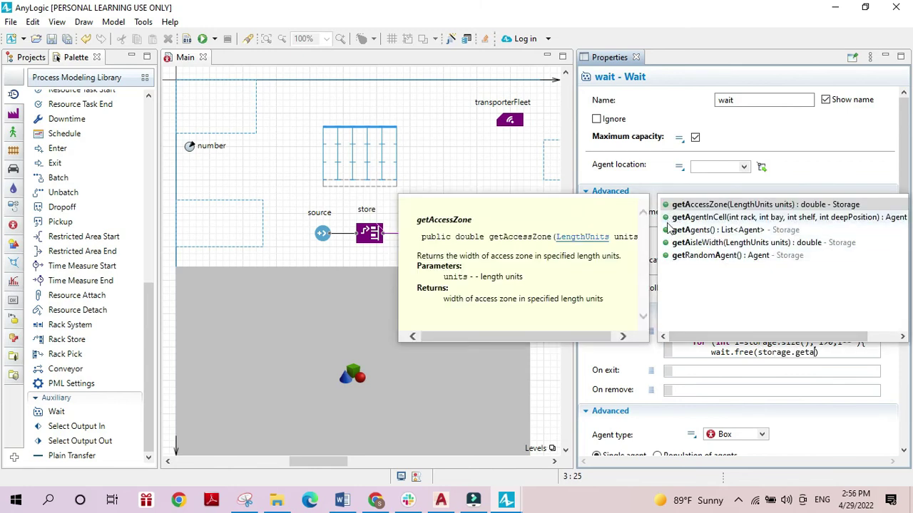
pyautogui.doubleClick(713, 231)
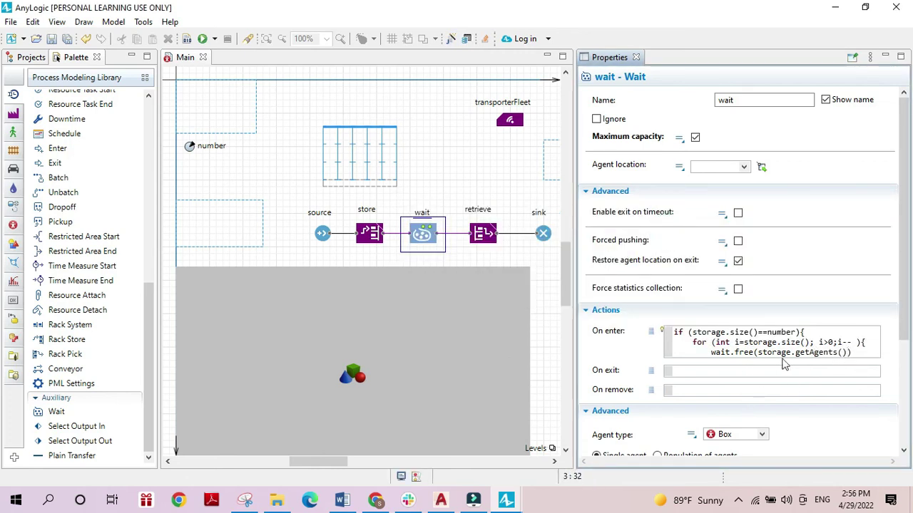
pyautogui.write('.get(')
pyautogui.write('i-')
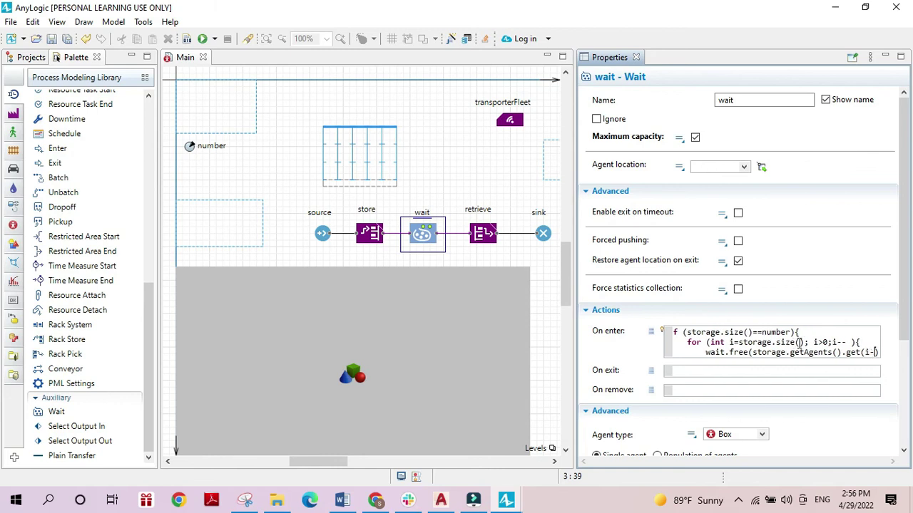
pyautogui.write('1')
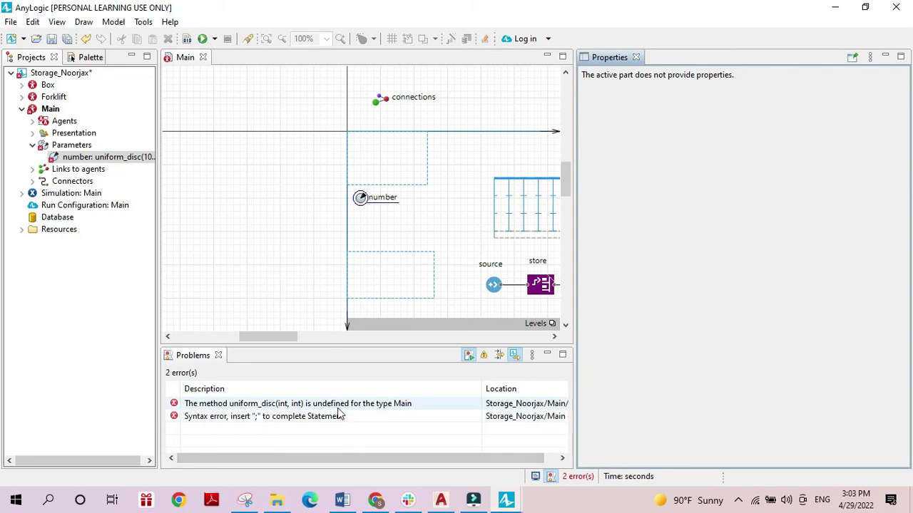
# Correct the function name in the number parameter's default value so it reads uniform_discr(10,20).
pyautogui.doubleClick(338, 405)
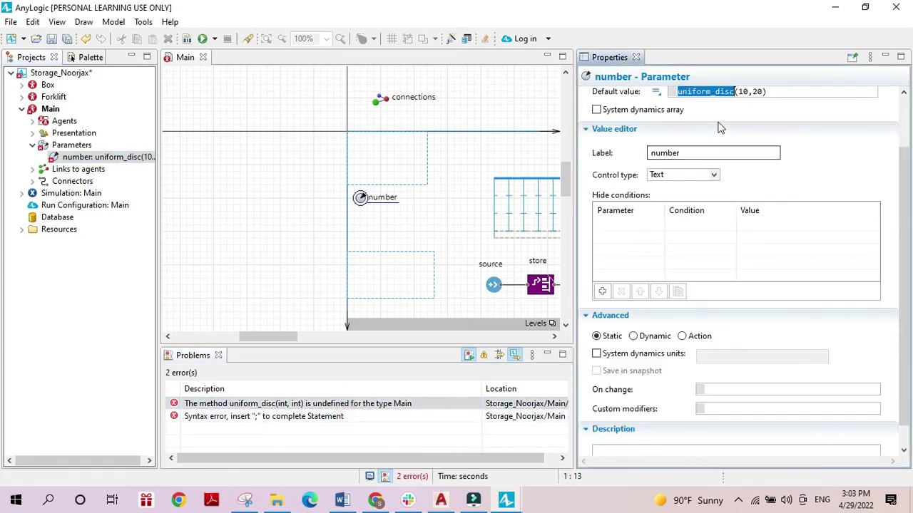
pyautogui.click(736, 160)
pyautogui.click(736, 160)
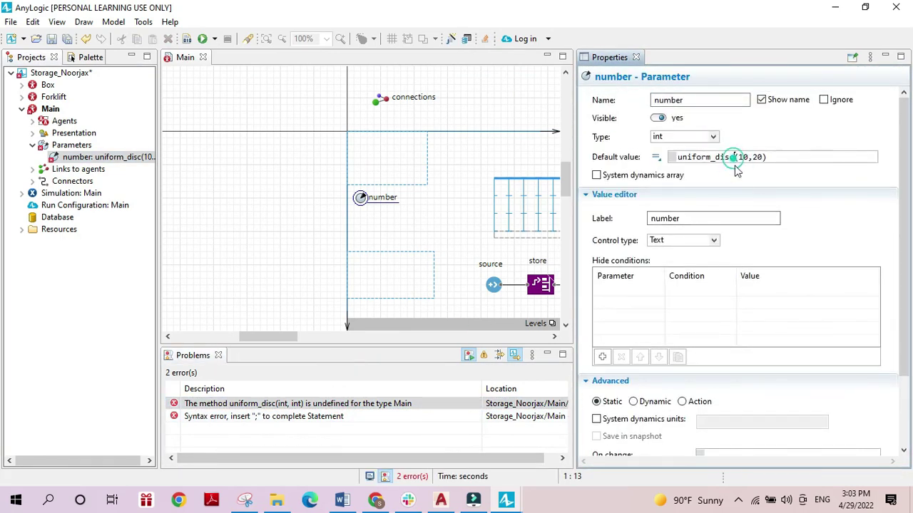
pyautogui.write('r')
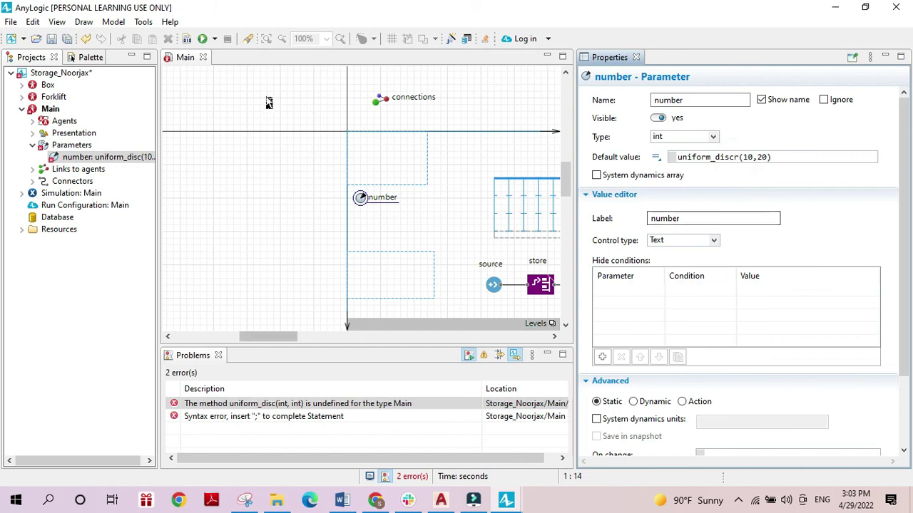
# End Main's on-startup statement source.inject(number) with a semicolon.
pyautogui.click(235, 420)
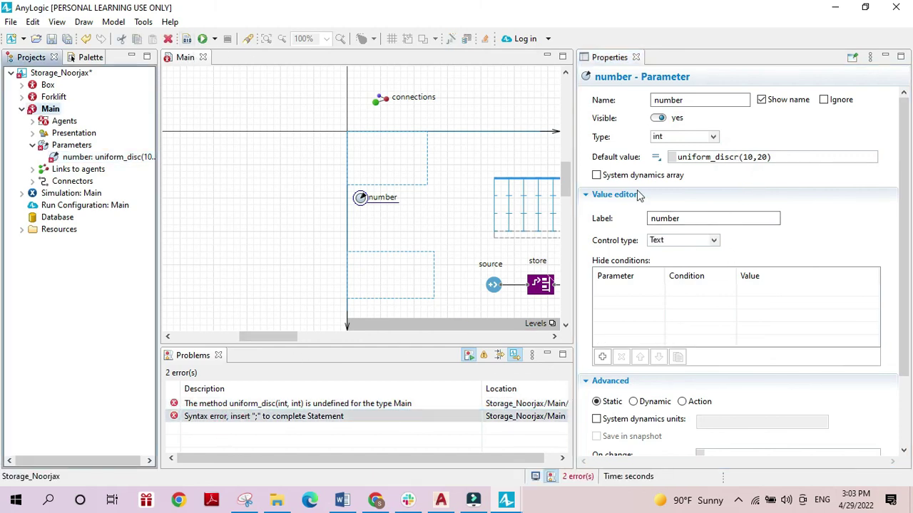
pyautogui.click(703, 235)
pyautogui.scroll(-2, 721, 211)
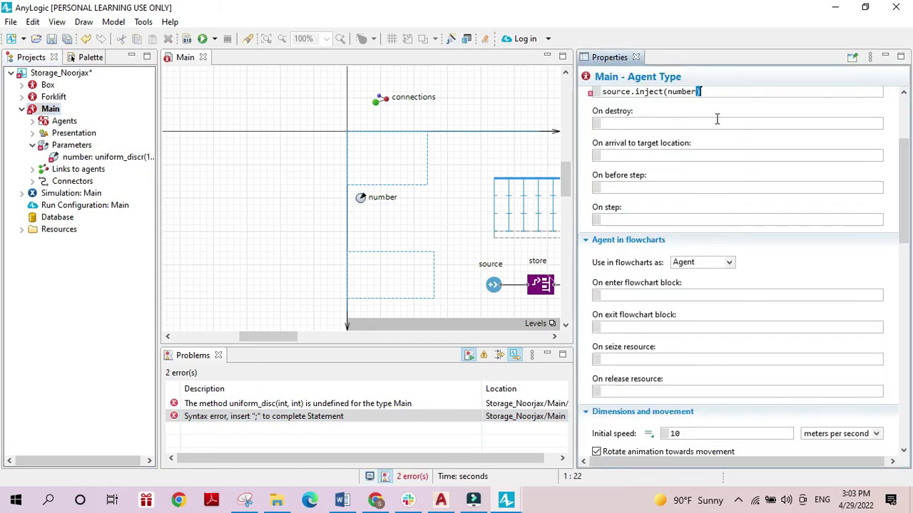
pyautogui.write(';')
# Build the model and run the simulation to watch the forklifts store and retrieve the boxes.
pyautogui.click(188, 40)
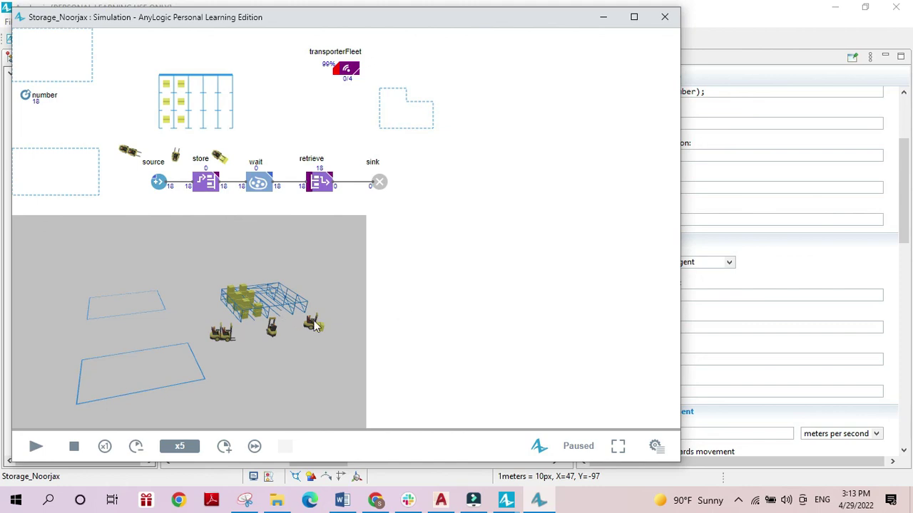
pyautogui.click(37, 446)
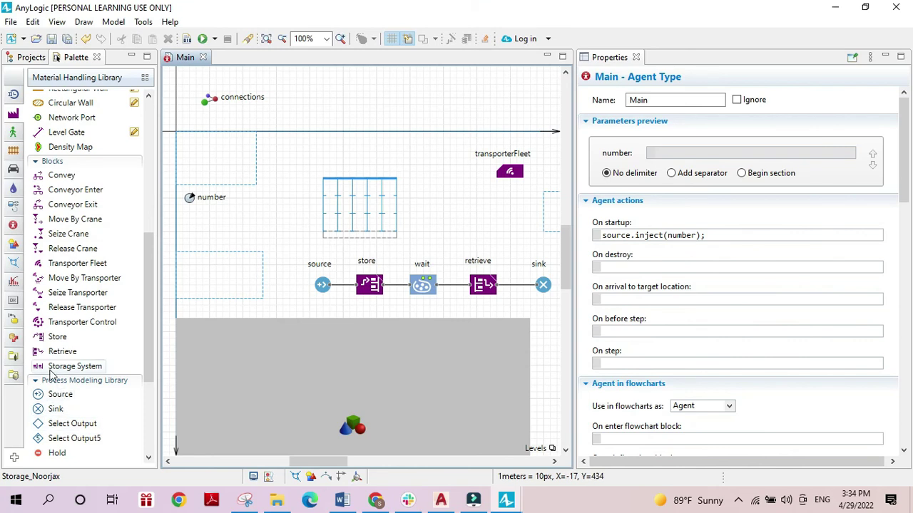
# Add a Storage System block to Main, above the storage rack.
pyautogui.moveTo(51, 367); pyautogui.dragTo(361, 120)
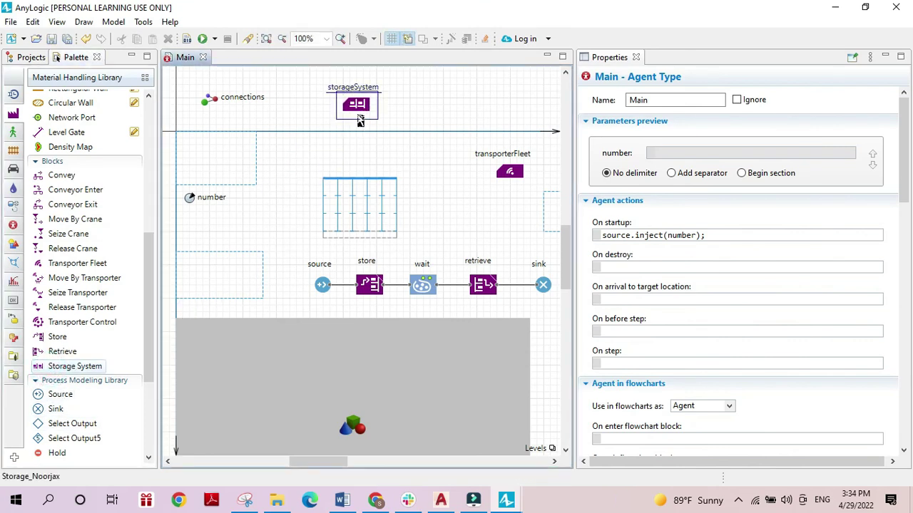